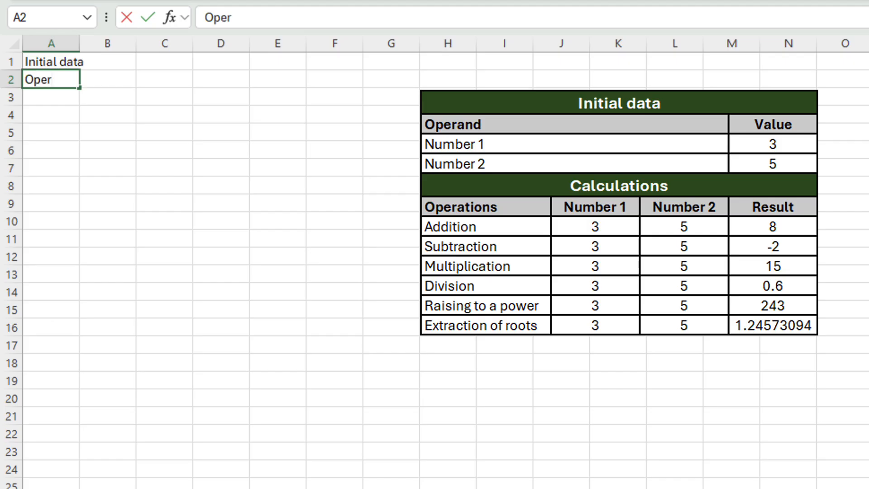
- Complete row 2 with the headings Operand and Value, and enter the label Number 1 in cells A3 and A4
{"action": "key", "text": "Tab"}
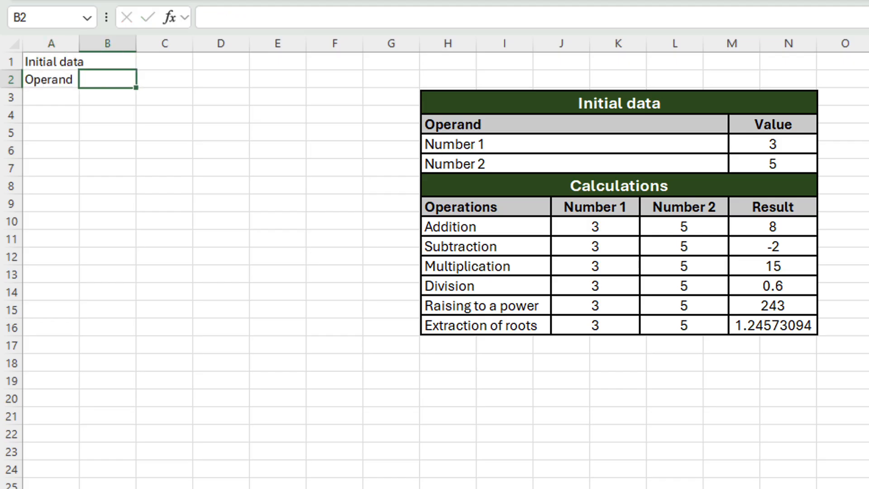
{"action": "type", "text": "Value"}
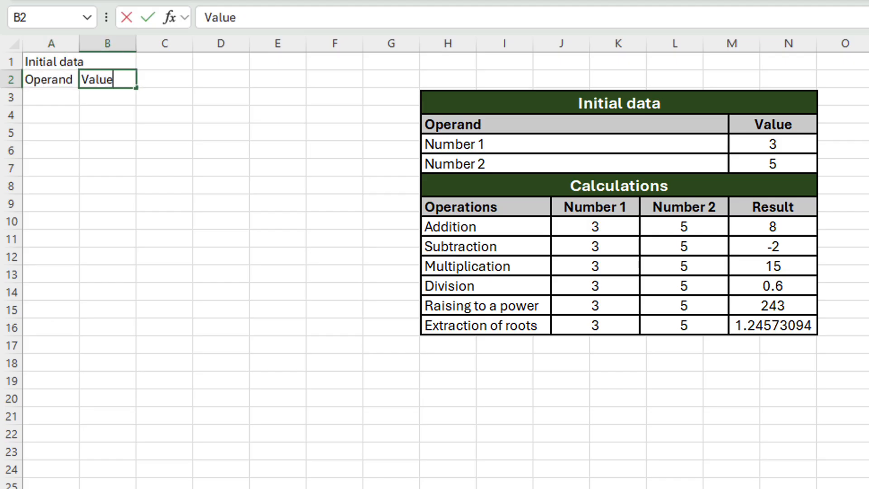
{"action": "key", "text": "Return"}
{"action": "type", "text": "Number 1"}
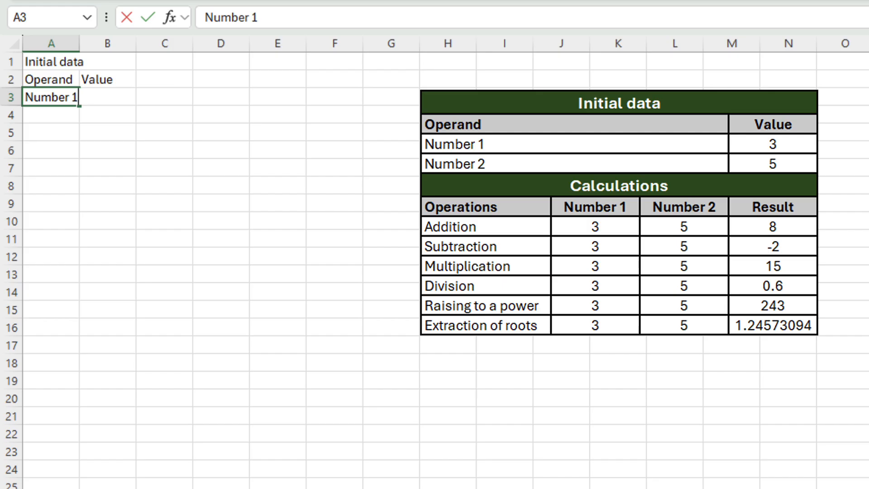
{"action": "key", "text": "Return"}
{"action": "type", "text": "N"}
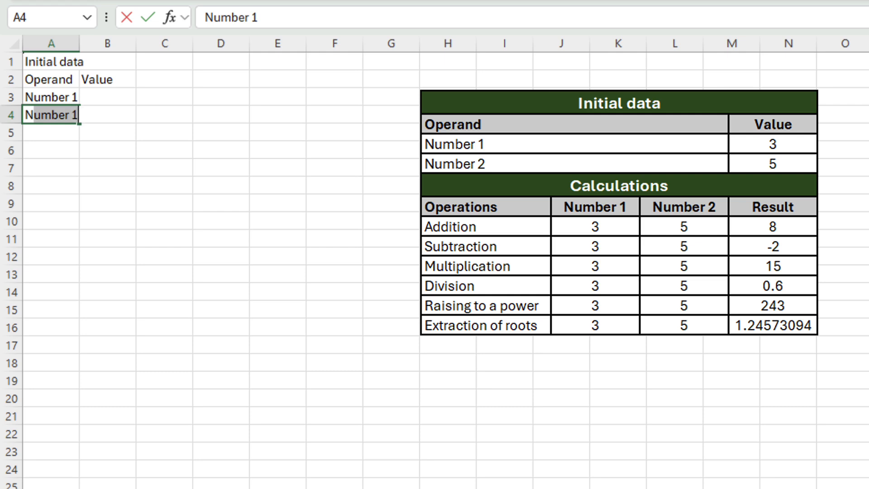
{"action": "key", "text": "Return"}
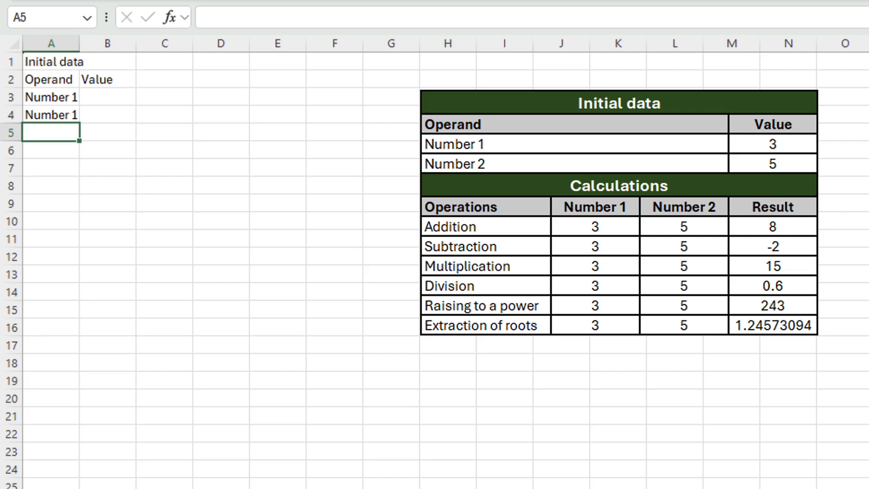
- Change the label in cell A4 to Number 2
{"action": "left_click", "coordinate": [68, 116]}
{"action": "left_click", "coordinate": [268, 18]}
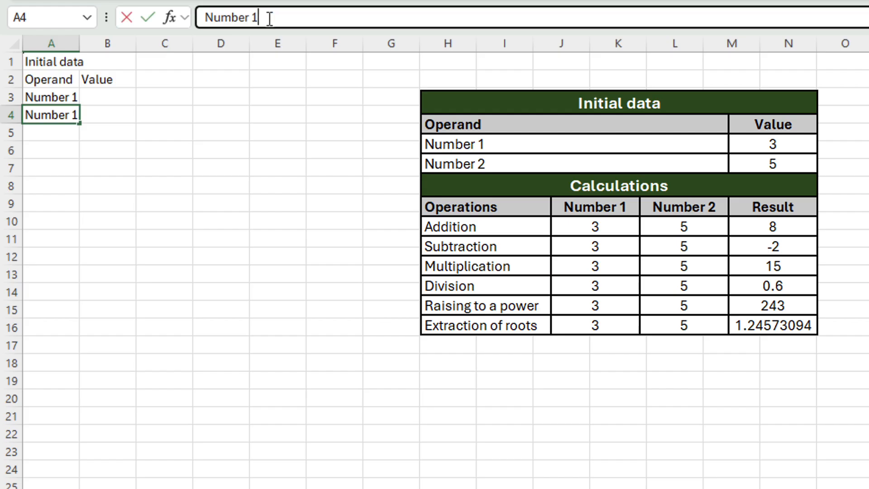
{"action": "key", "text": "Return"}
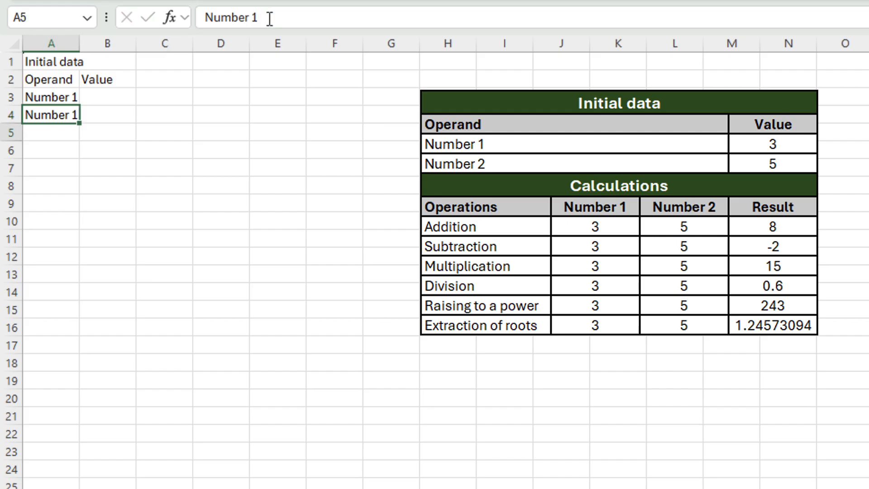
{"action": "double_click", "coordinate": [73, 116]}
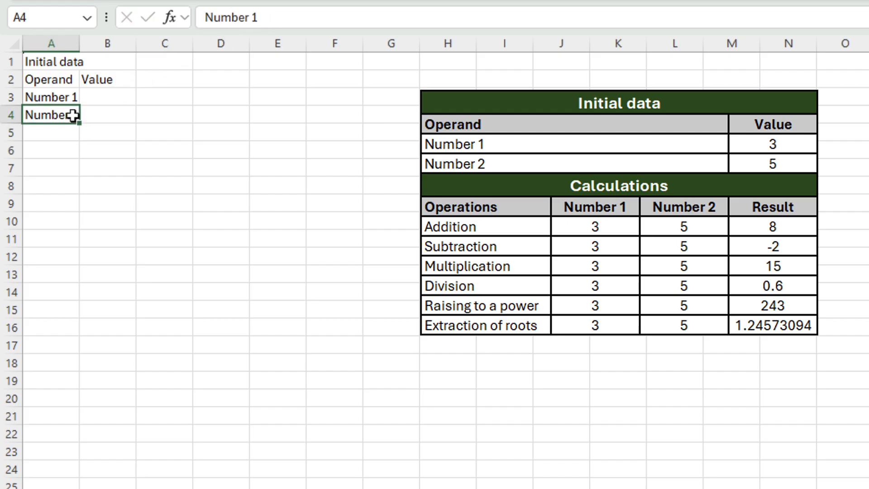
{"action": "key", "text": "BackSpace"}
{"action": "type", "text": "2"}
{"action": "key", "text": "Return"}
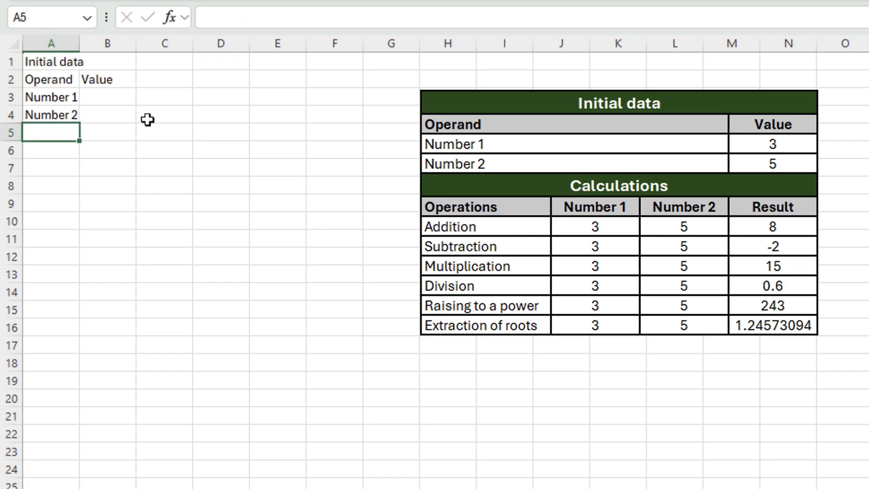
{"action": "left_click", "coordinate": [68, 116]}
{"action": "key", "text": "F2"}
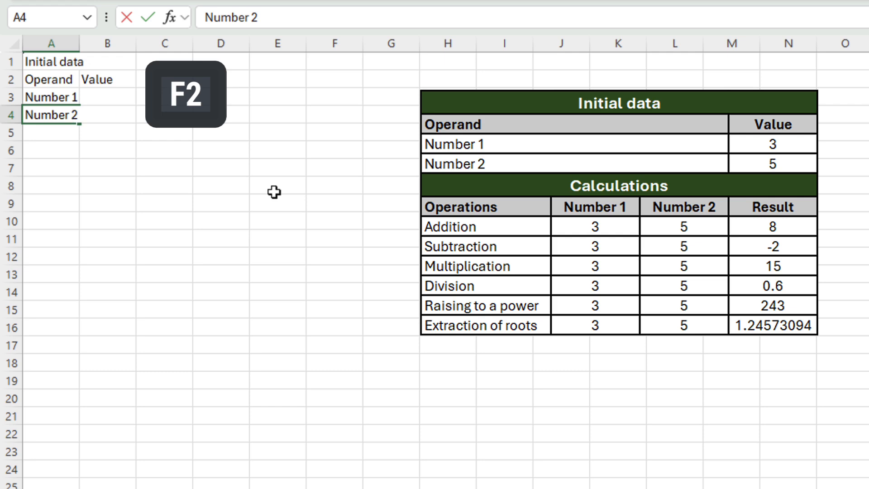
{"action": "key", "text": "Return"}
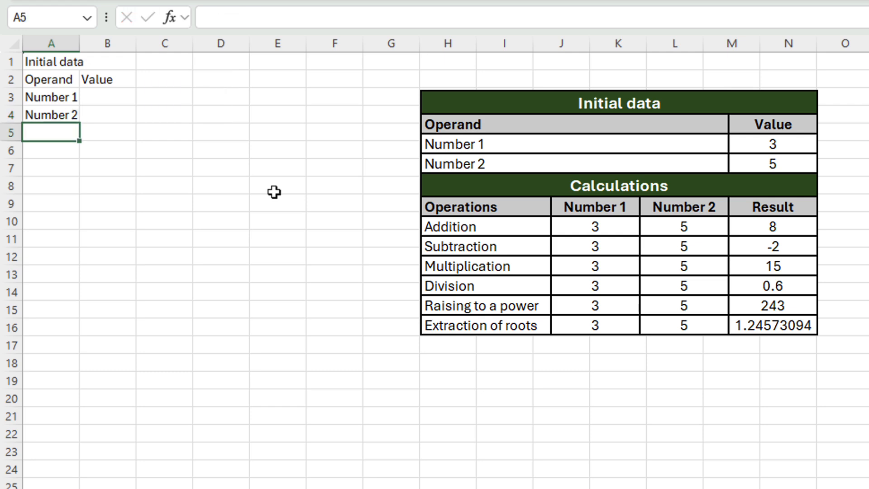
- Enter the heading Calculations in cell A5 and select cell B6
{"action": "type", "text": "Calcula"}
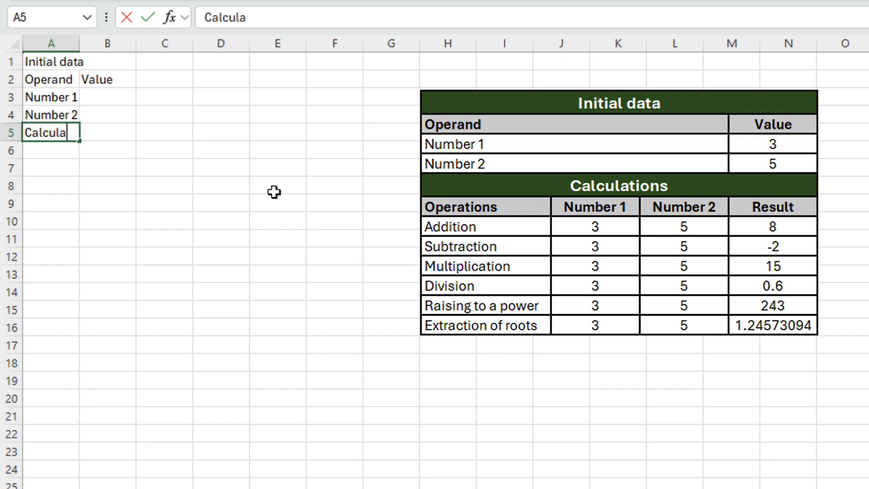
{"action": "type", "text": "tions"}
{"action": "key", "text": "Return"}
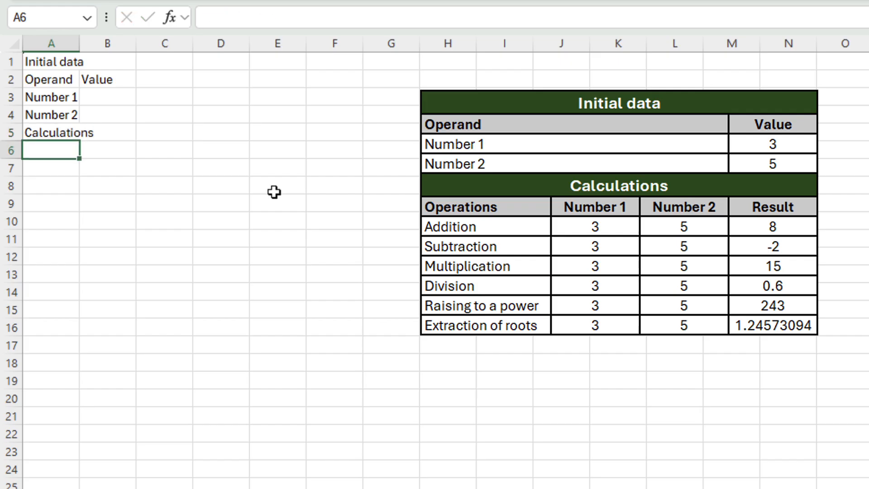
{"action": "key", "text": "Right"}
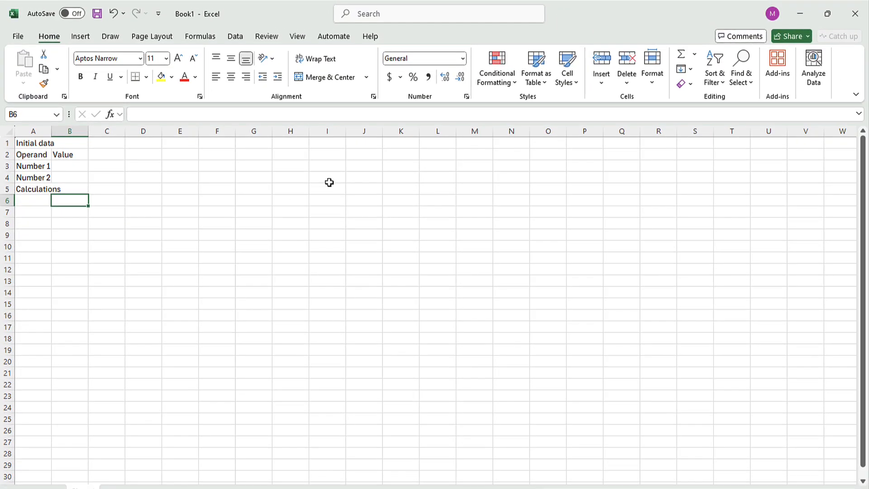
- Switch to File Explorer, copy Deposit Income.xlsx from Documents to the desktop and discard that copy in the Recycle Bin
{"action": "left_click", "coordinate": [799, 14]}
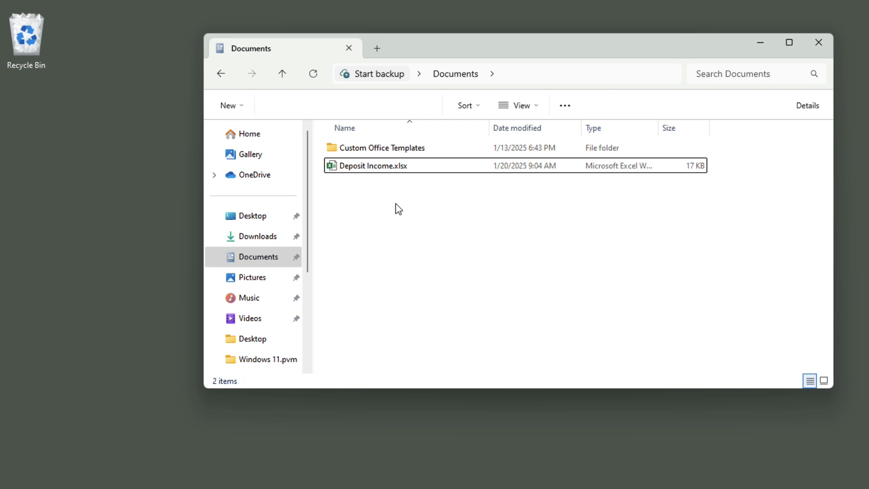
{"action": "left_click", "coordinate": [376, 172]}
{"action": "right_click", "coordinate": [377, 171]}
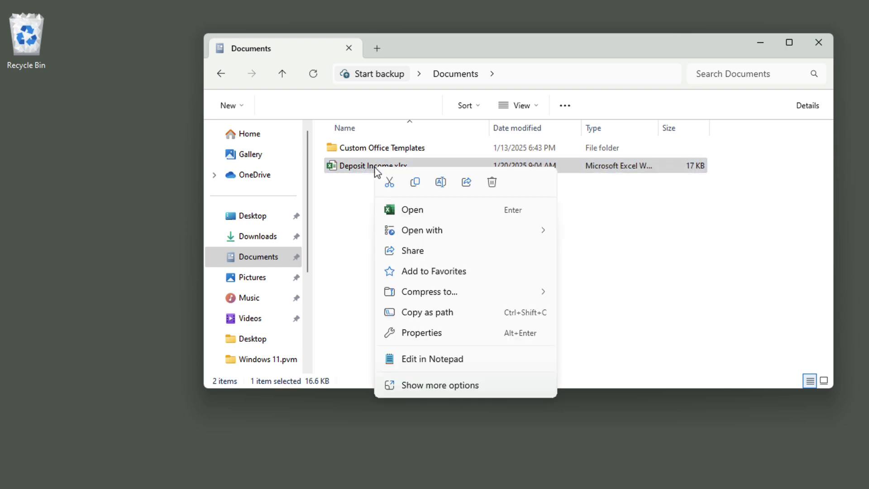
{"action": "left_click", "coordinate": [415, 183]}
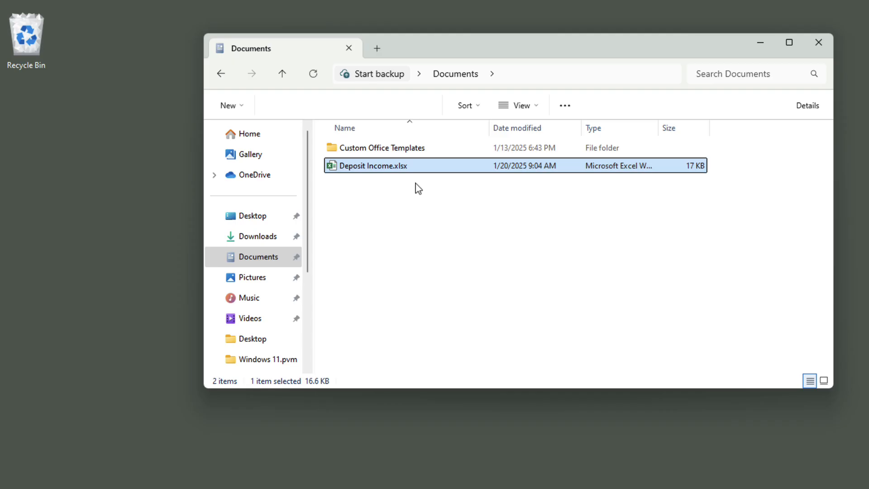
{"action": "right_click", "coordinate": [78, 178]}
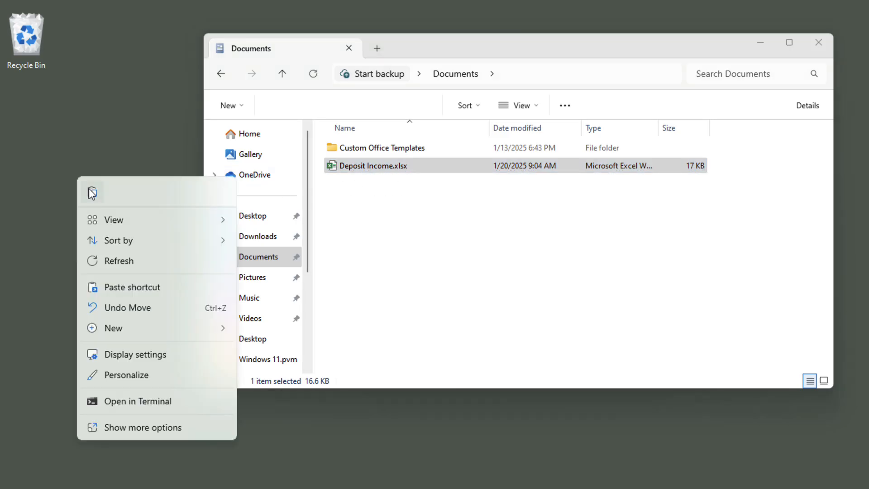
{"action": "left_click", "coordinate": [92, 192]}
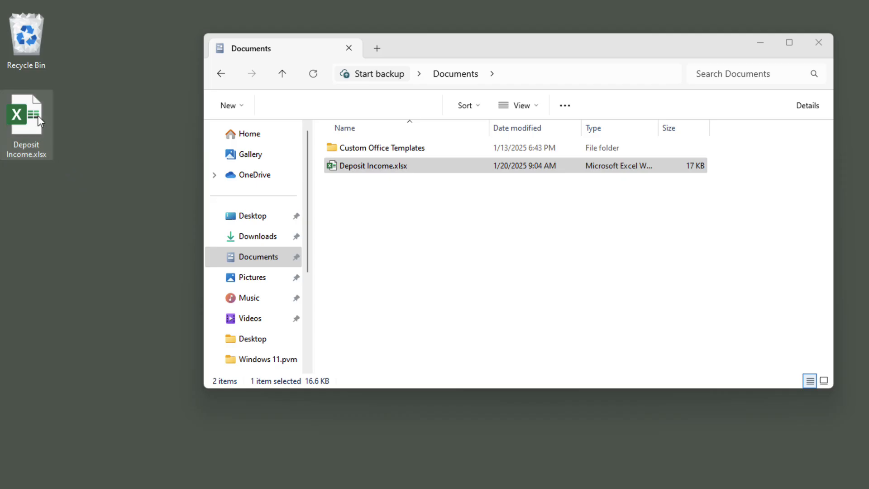
{"action": "left_click_drag", "start_coordinate": [38, 115], "coordinate": [37, 58]}
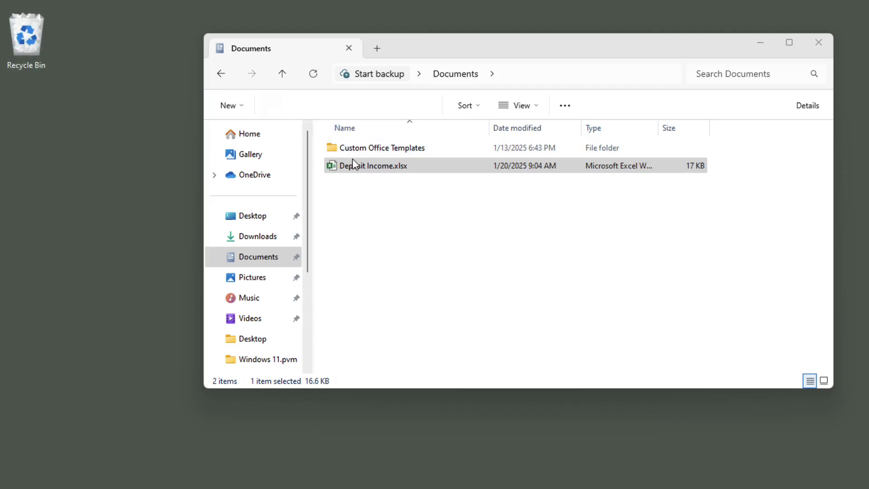
- Copy Deposit Income.xlsx and the Custom Office Templates folder to the clipboard one after the other
{"action": "right_click", "coordinate": [370, 168]}
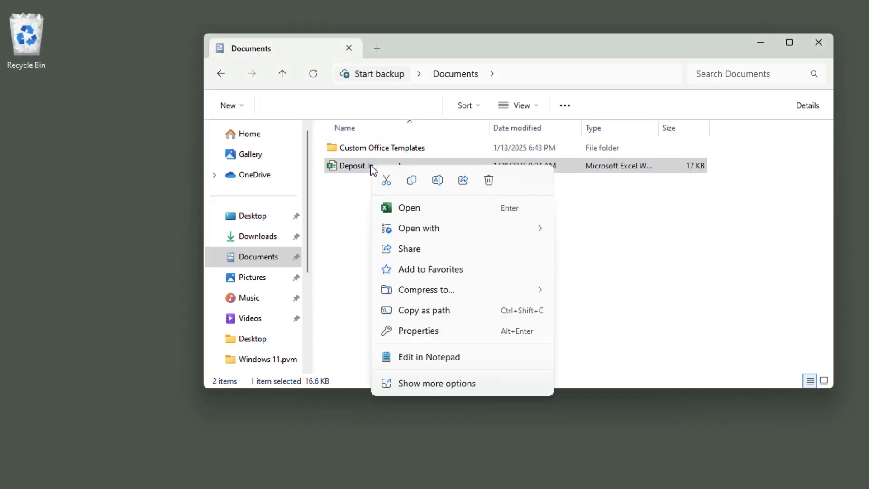
{"action": "left_click", "coordinate": [411, 181]}
{"action": "left_click", "coordinate": [394, 149]}
{"action": "right_click", "coordinate": [395, 153]}
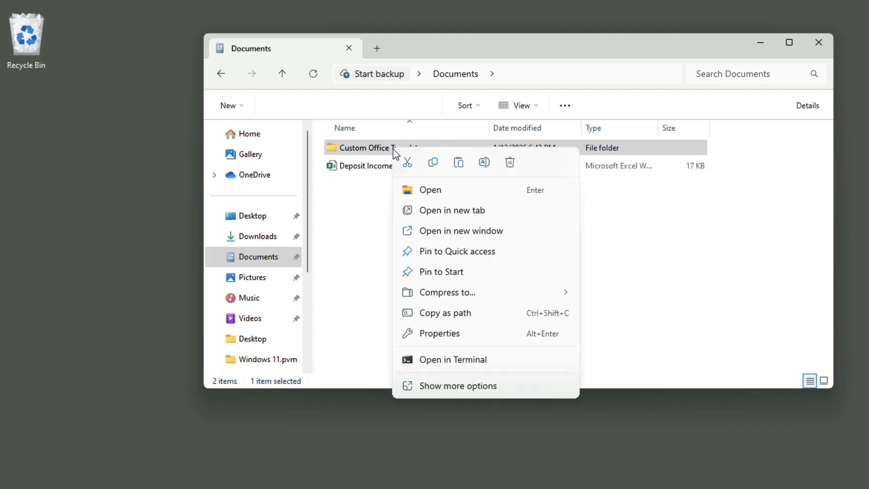
{"action": "left_click", "coordinate": [430, 165]}
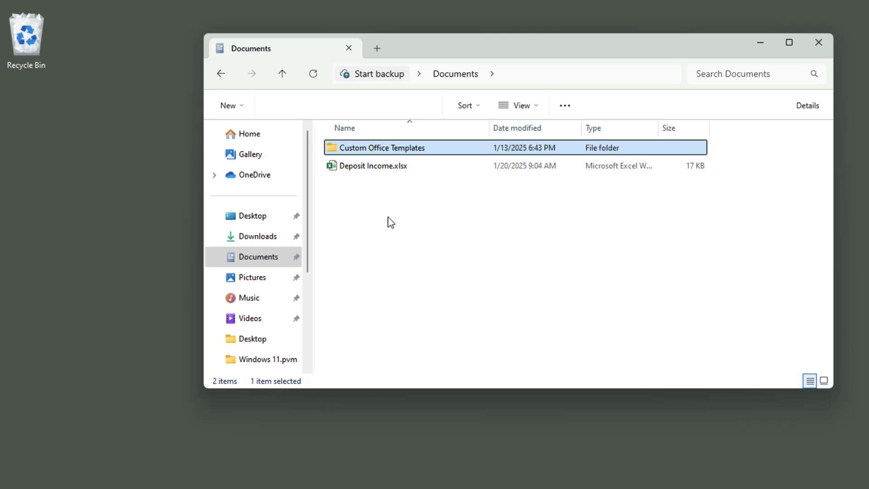
- Place another copy of Deposit Income.xlsx on the desktop and delete it to the Recycle Bin
{"action": "left_click", "coordinate": [375, 166]}
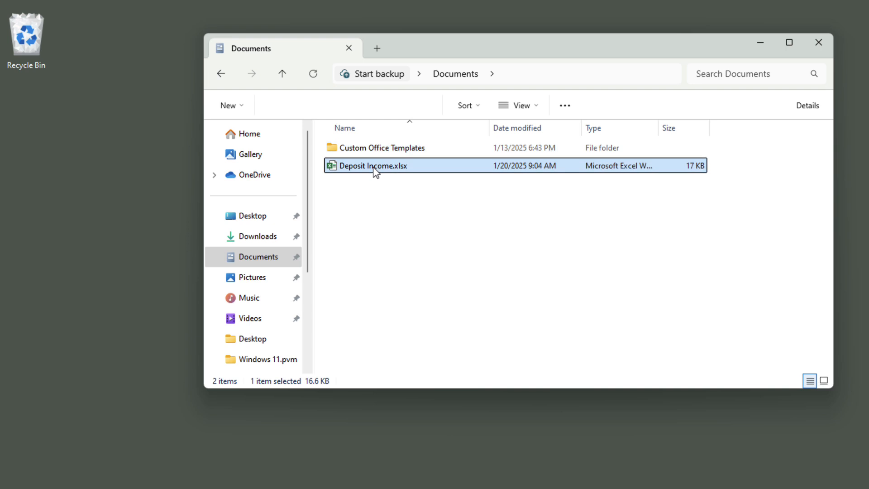
{"action": "key", "text": "ctrl+c"}
{"action": "left_click", "coordinate": [102, 167]}
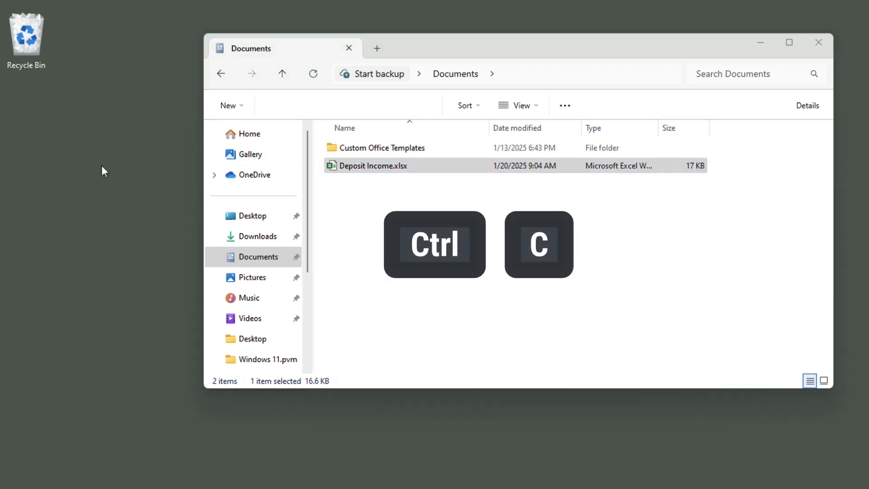
{"action": "key", "text": "ctrl+v"}
{"action": "left_click_drag", "start_coordinate": [33, 133], "coordinate": [34, 59]}
- Move Deposit Income.xlsx out of the Documents folder onto the desktop
{"action": "left_click", "coordinate": [355, 173]}
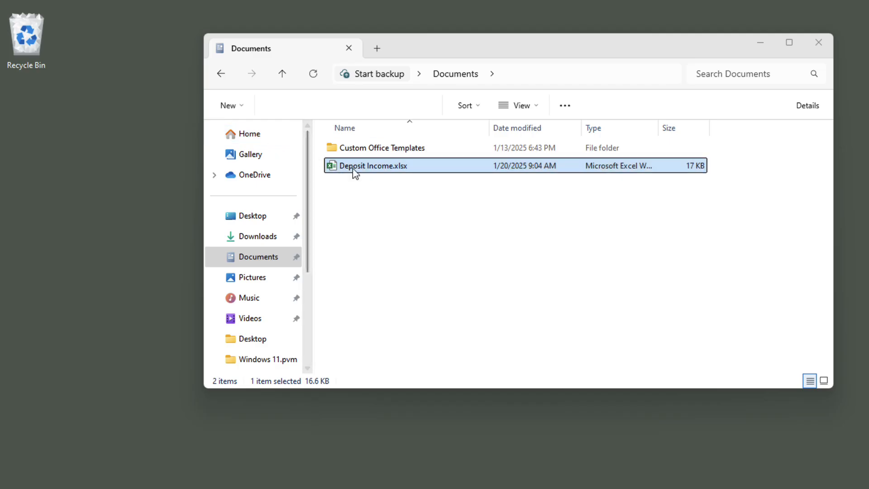
{"action": "key", "text": "ctrl+x"}
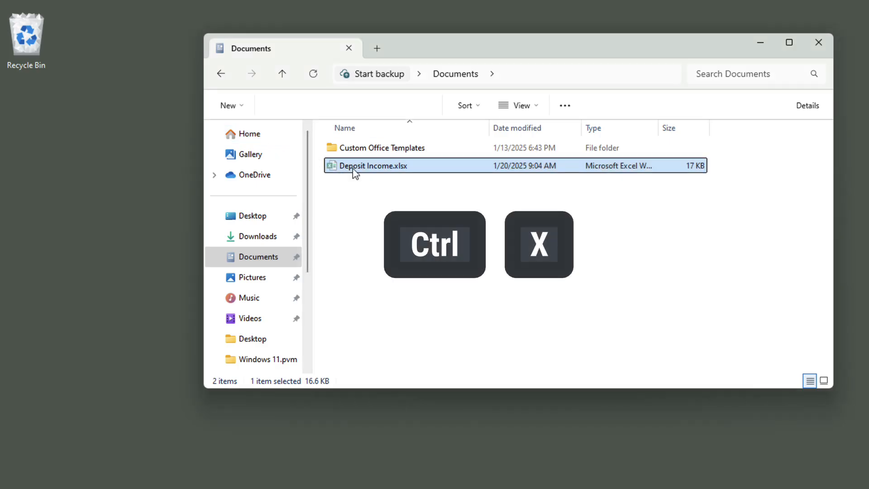
{"action": "left_click", "coordinate": [111, 178]}
{"action": "key", "text": "ctrl+v"}
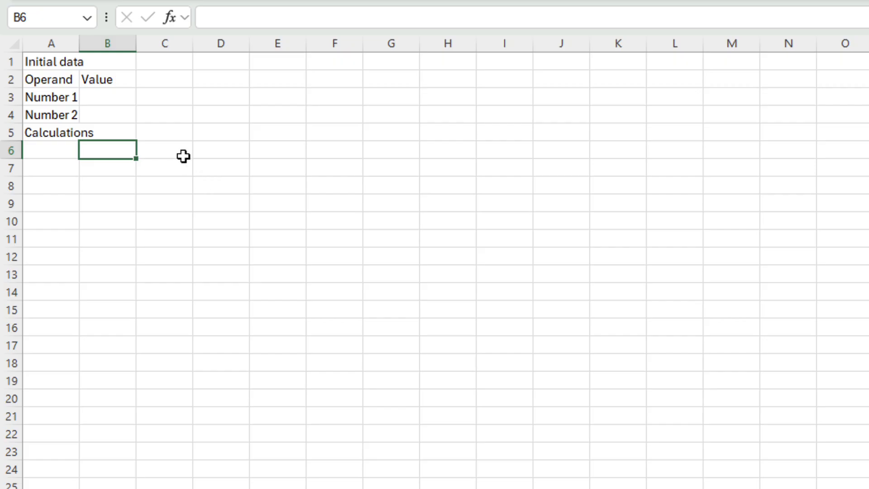
- Copy the labels Number 1 and Number 2 from cells A3 and A4 into cells B6 and C6
{"action": "left_click", "coordinate": [62, 99]}
{"action": "key", "text": "ctrl+c"}
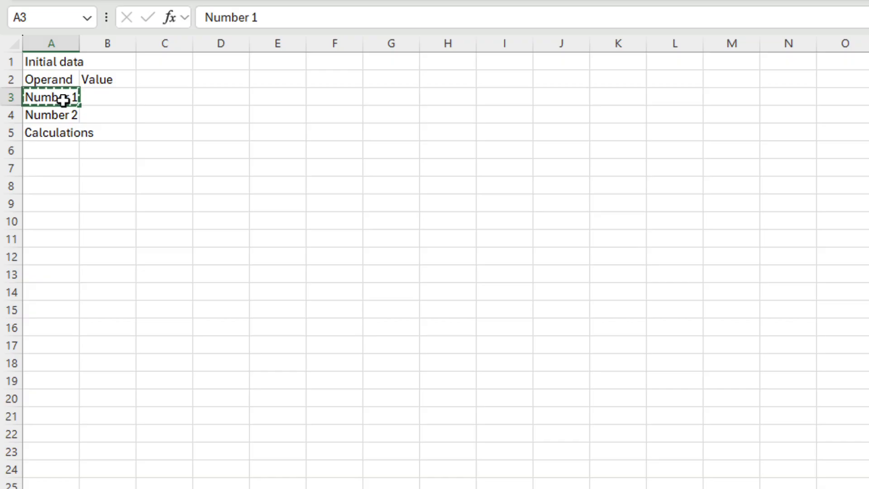
{"action": "left_click", "coordinate": [105, 149]}
{"action": "key", "text": "ctrl+v"}
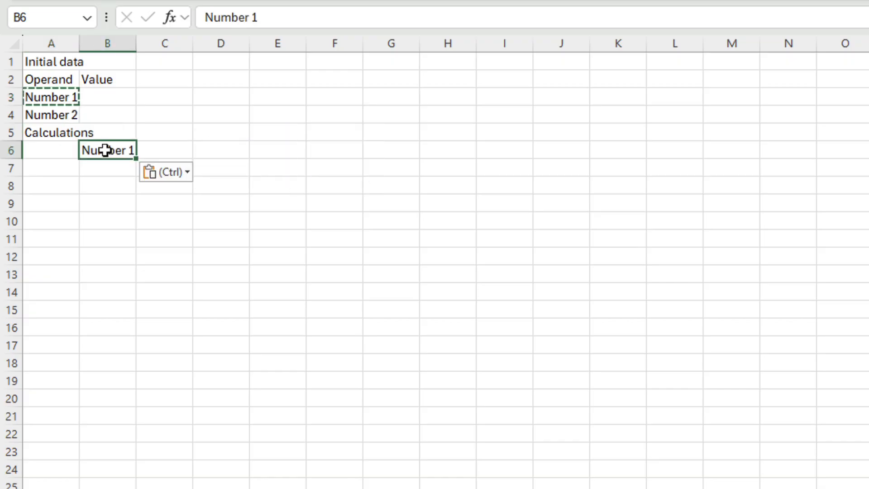
{"action": "left_click", "coordinate": [68, 116]}
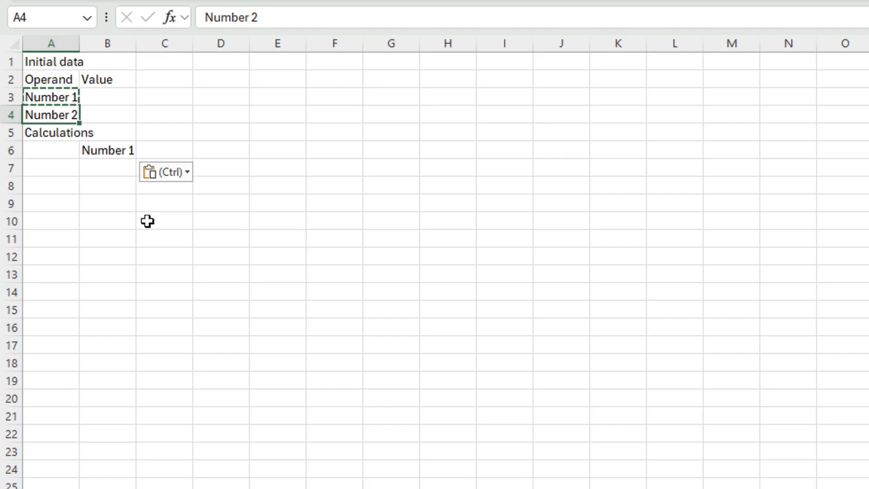
{"action": "key", "text": "ctrl+c"}
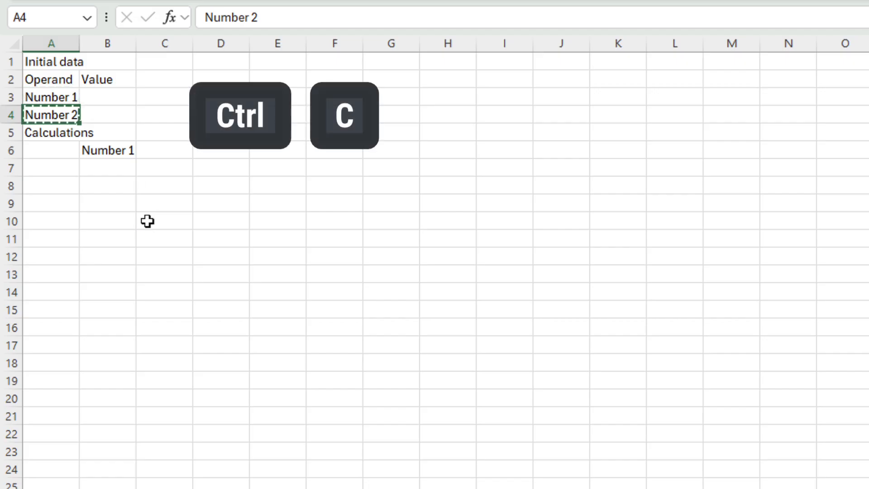
{"action": "left_click", "coordinate": [174, 153]}
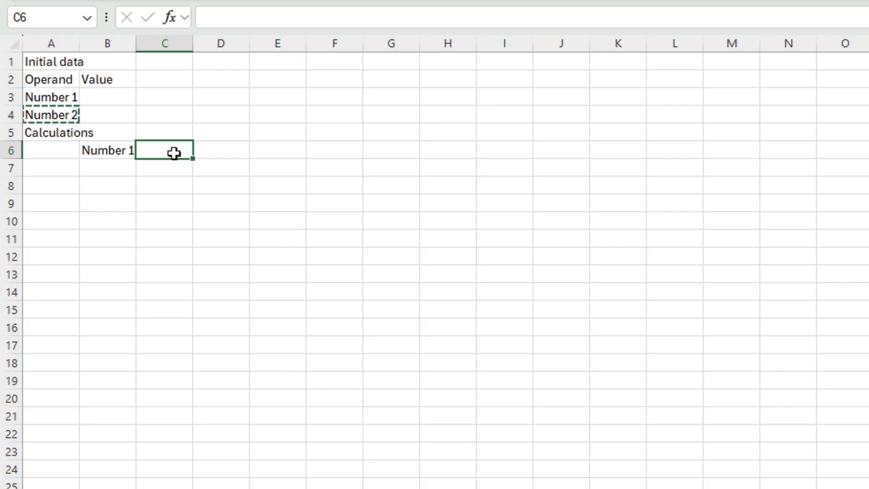
{"action": "key", "text": "Return"}
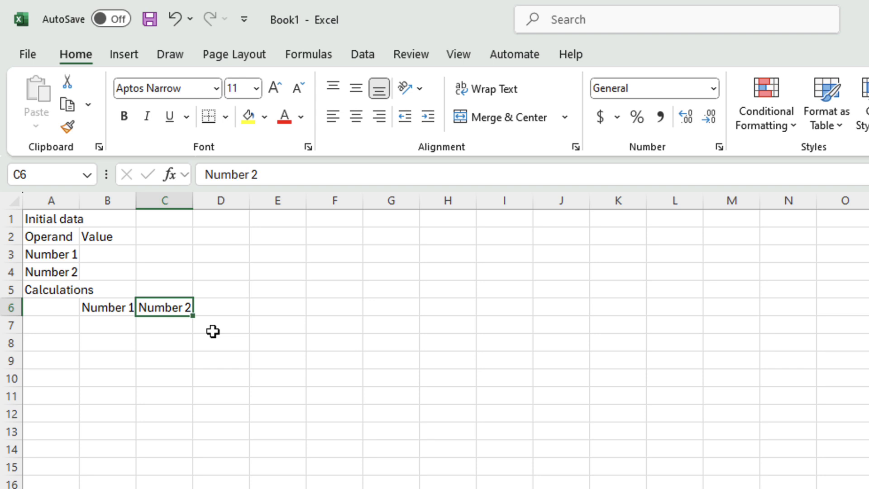
- Show the Office clipboard history and collect the labels Number 1 and Number 2 from cells A3 and A4 in it
{"action": "left_click", "coordinate": [99, 148]}
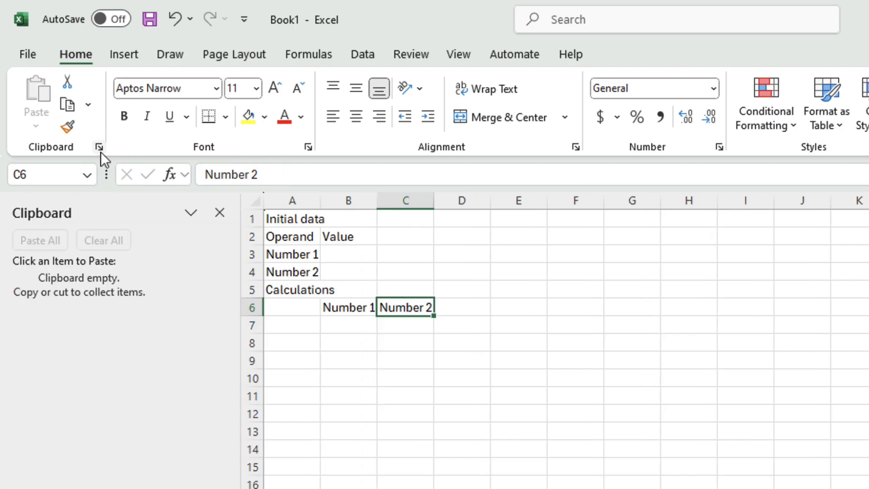
{"action": "left_click", "coordinate": [280, 252]}
{"action": "key", "text": "ctrl+c"}
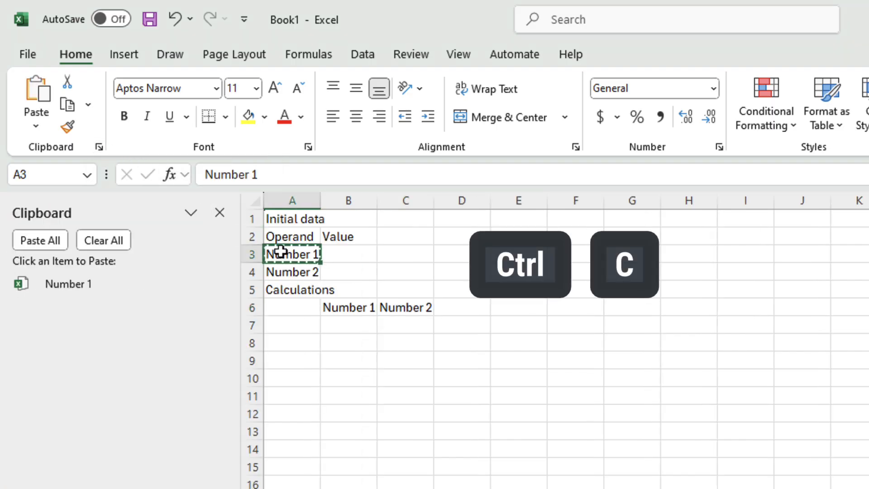
{"action": "left_click", "coordinate": [290, 272]}
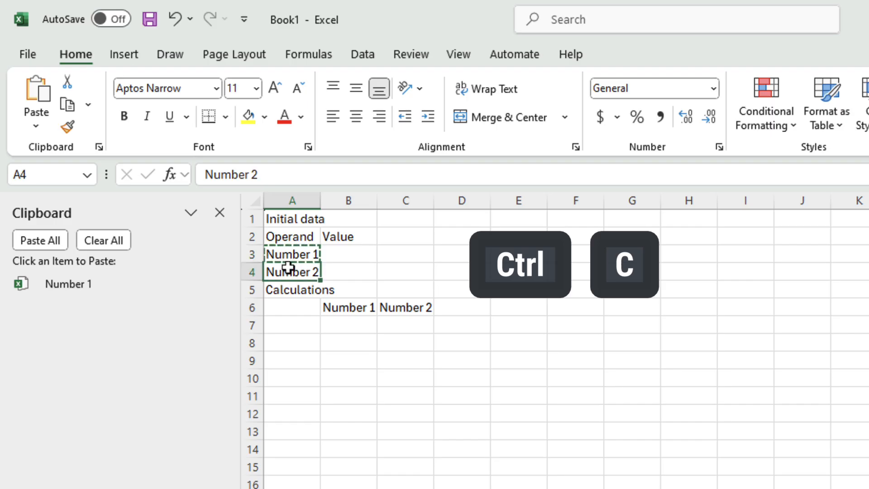
{"action": "key", "text": "ctrl+c"}
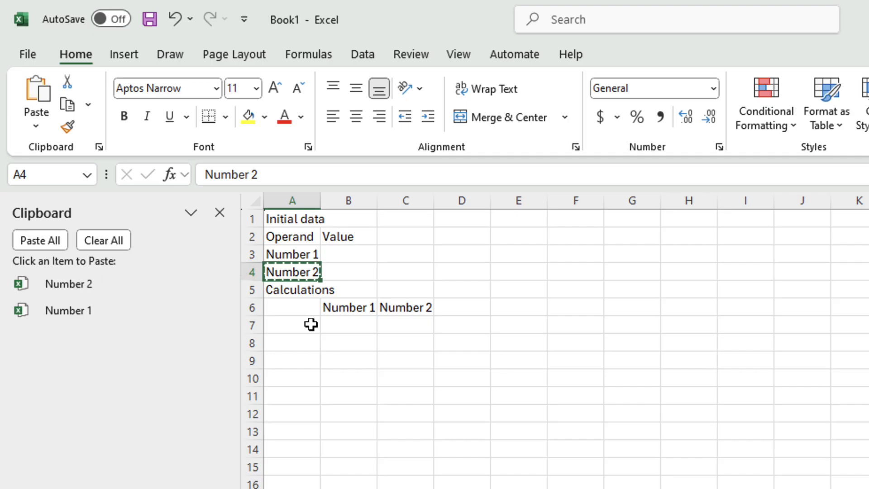
{"action": "key", "text": "Escape"}
- Clear cells B6 and C6 and refill them with the collected clipboard items Number 1 and Number 2
{"action": "left_click_drag", "start_coordinate": [333, 309], "coordinate": [398, 305]}
{"action": "key", "text": "Delete"}
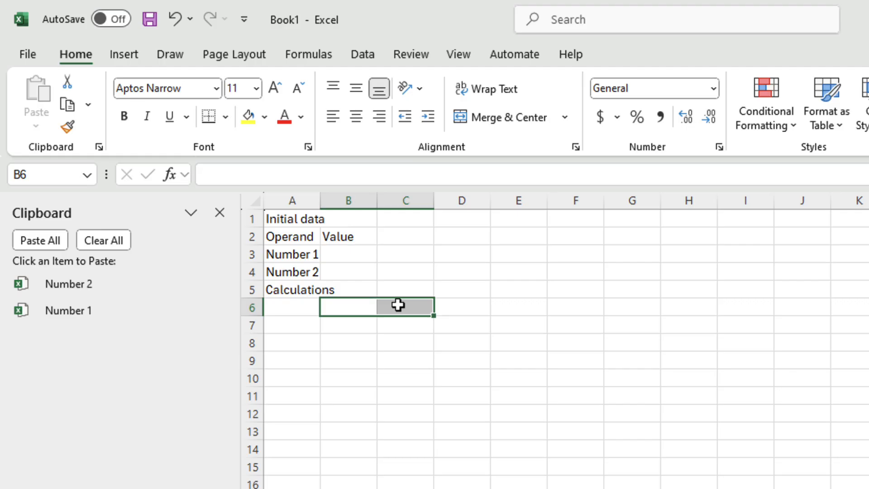
{"action": "left_click", "coordinate": [351, 309]}
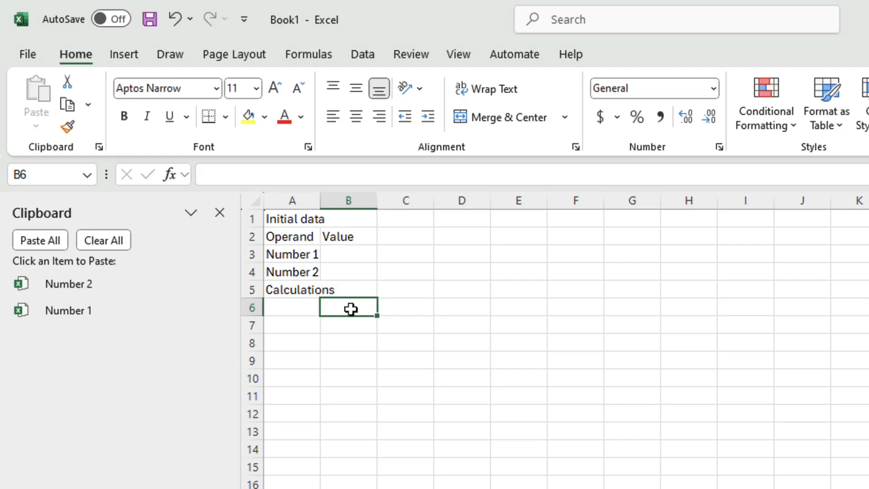
{"action": "left_click", "coordinate": [191, 308]}
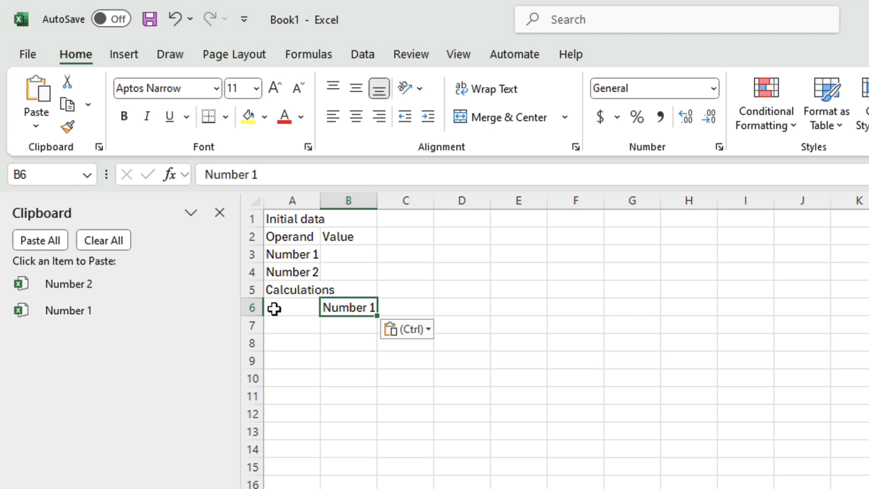
{"action": "left_click", "coordinate": [398, 311]}
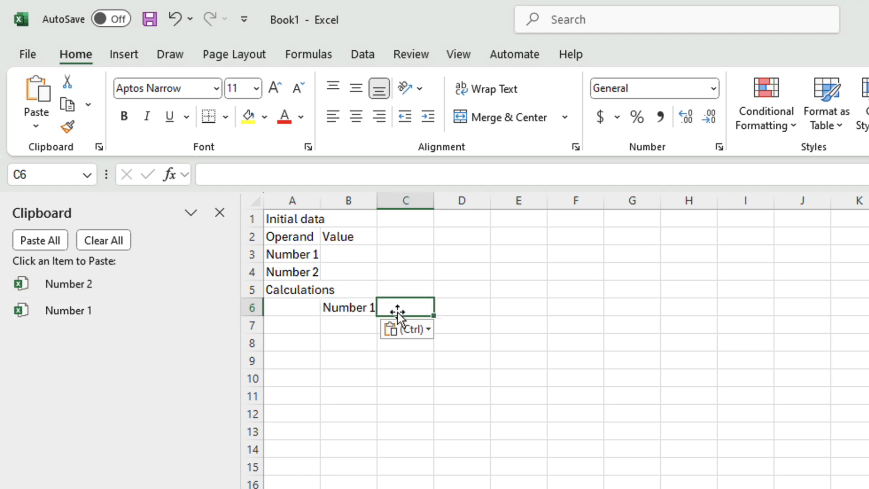
{"action": "left_click", "coordinate": [149, 284]}
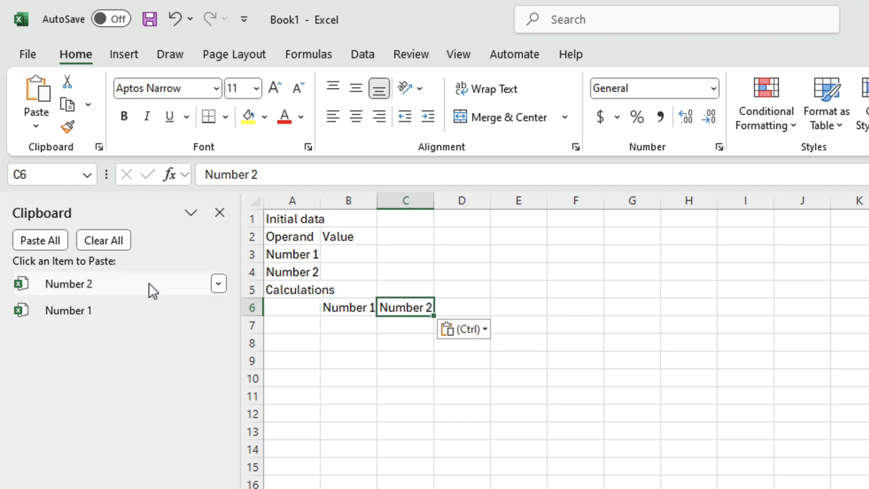
- Remove all collected items from the Office clipboard and hide its history
{"action": "left_click", "coordinate": [219, 283]}
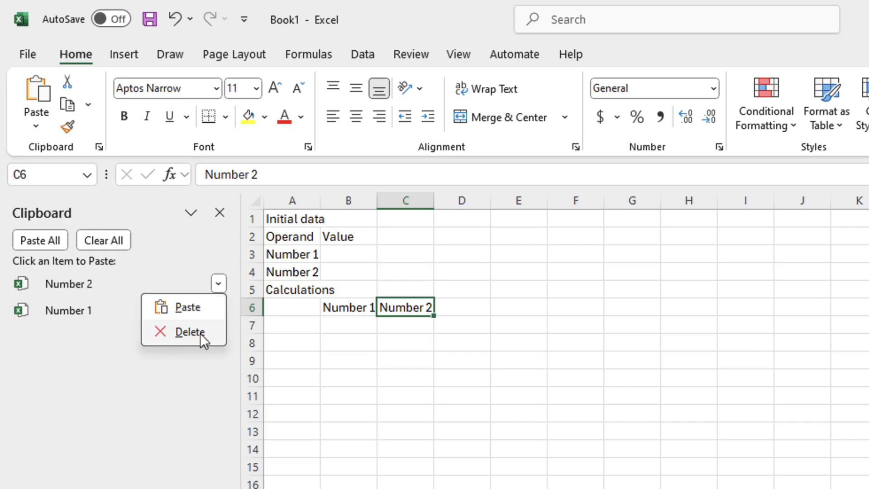
{"action": "left_click", "coordinate": [118, 246]}
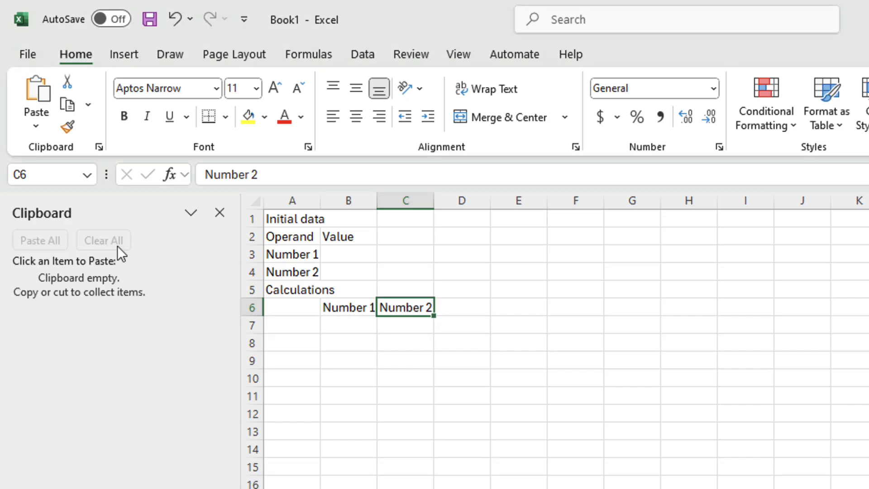
{"action": "left_click", "coordinate": [219, 213]}
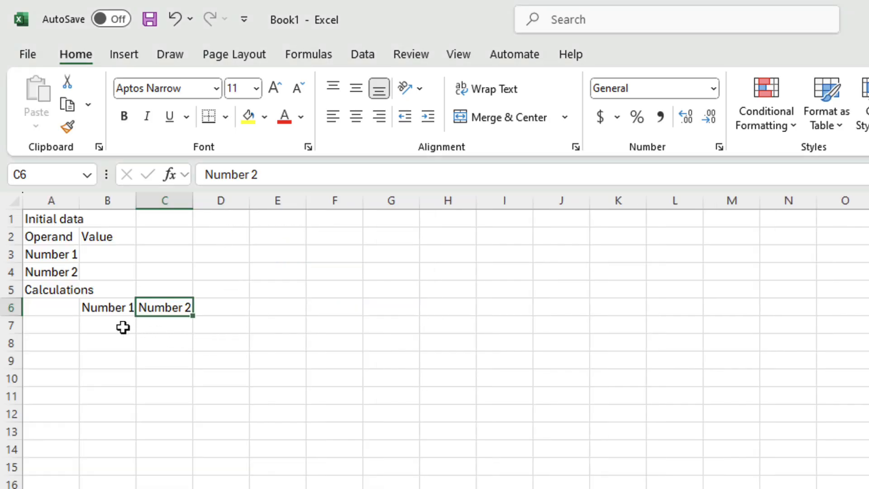
- Enter the heading Operations in A6 and the names Addition, Subtraction and Multiplication in A7 to A9
{"action": "left_click", "coordinate": [68, 312]}
{"action": "type", "text": "Operation"}
{"action": "key", "text": "Return"}
{"action": "type", "text": "Addit"}
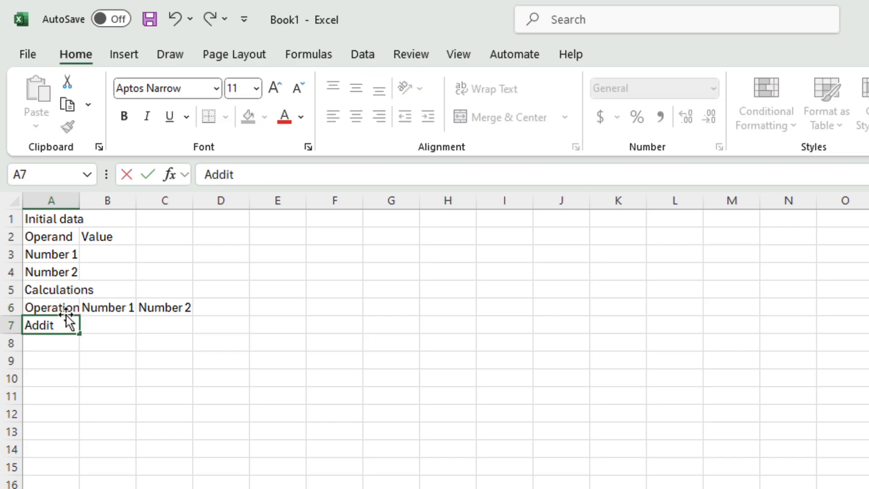
{"action": "type", "text": "ion"}
{"action": "key", "text": "Return"}
{"action": "type", "text": "Subtraction"}
{"action": "key", "text": "Return"}
{"action": "type", "text": "Multiplicati"}
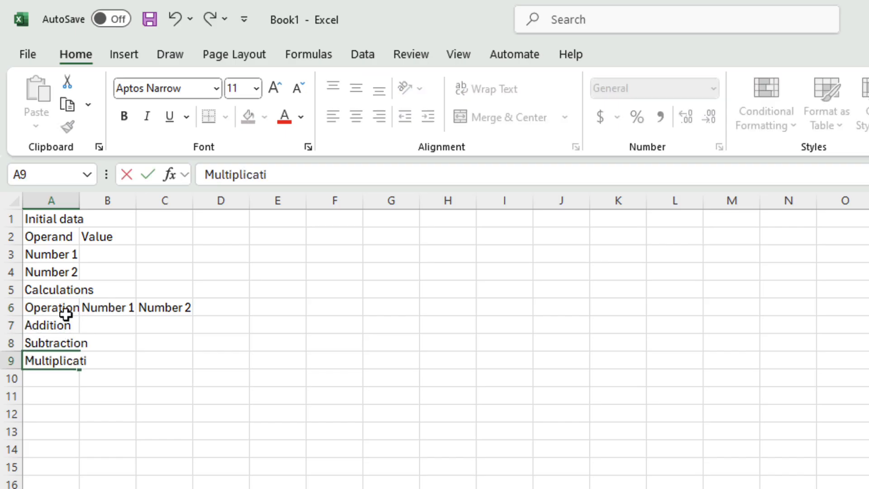
{"action": "type", "text": "on"}
{"action": "key", "text": "Return"}
- Continue the operations list with Division, Raising to a power and Extraction of roots in A10 to A12
{"action": "type", "text": "Division"}
{"action": "key", "text": "Return"}
{"action": "type", "text": "Raising to"}
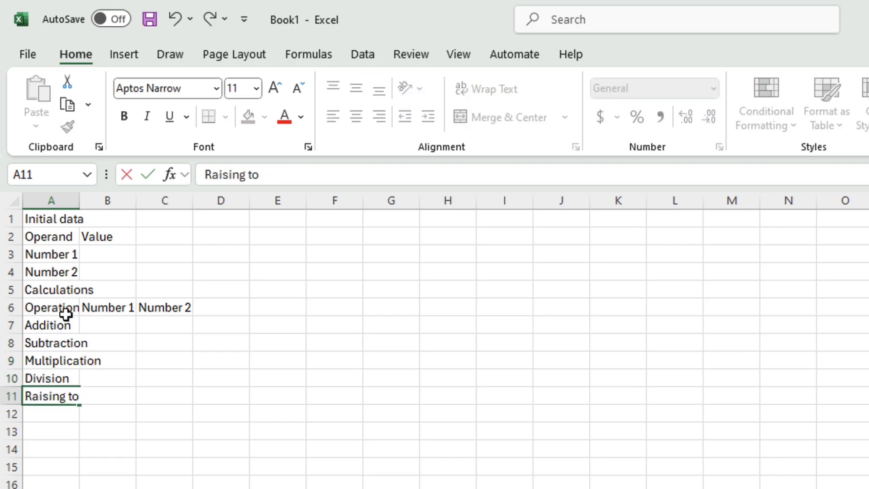
{"action": "type", "text": " a power"}
{"action": "key", "text": "Return"}
{"action": "type", "text": "Extraction of roots"}
{"action": "key", "text": "Return"}
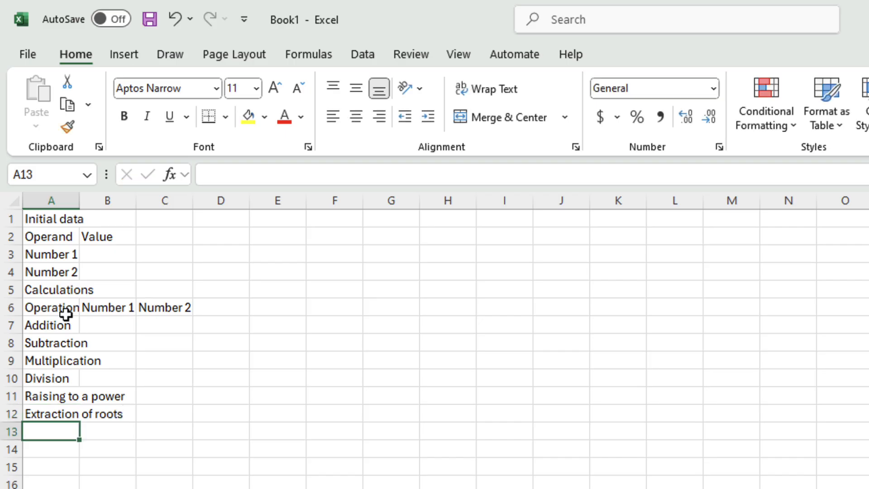
- Fit the widths of columns A, B and C to their contents
{"action": "double_click", "coordinate": [81, 201]}
{"action": "double_click", "coordinate": [188, 200]}
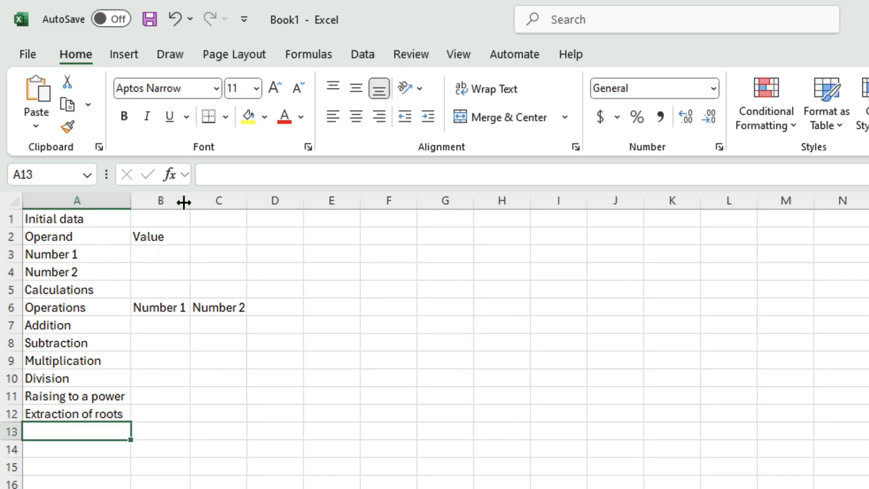
{"action": "double_click", "coordinate": [247, 200]}
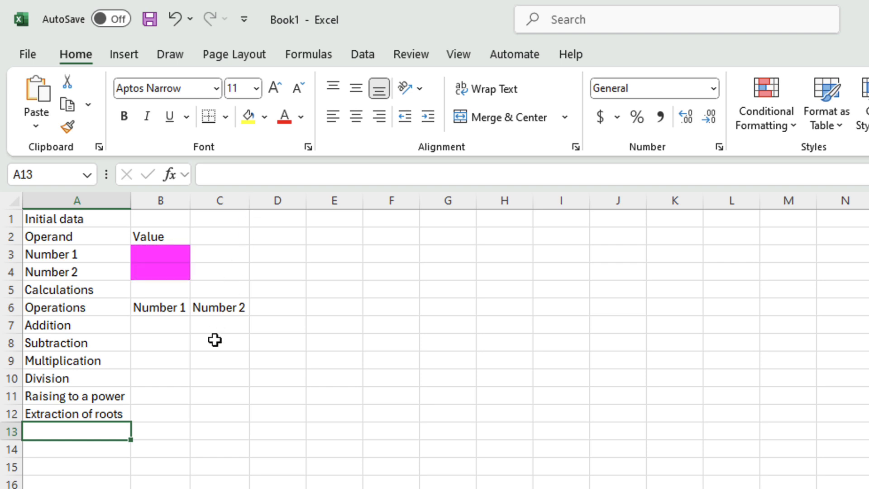
- Enter the operand values 3 for Number 1 in B3 and 5 for Number 2 in B4
{"action": "left_click", "coordinate": [164, 259]}
{"action": "left_click", "coordinate": [164, 272]}
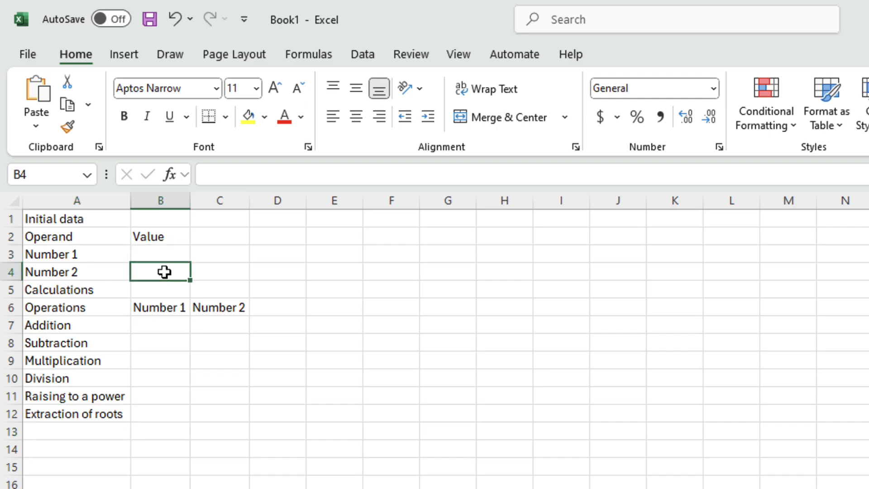
{"action": "left_click", "coordinate": [168, 256]}
{"action": "type", "text": "3"}
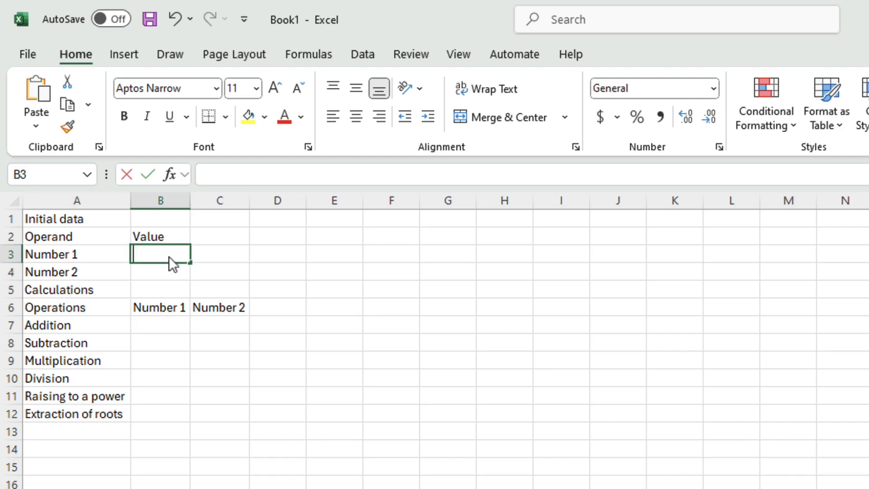
{"action": "key", "text": "Return"}
{"action": "type", "text": "5"}
{"action": "key", "text": "Return"}
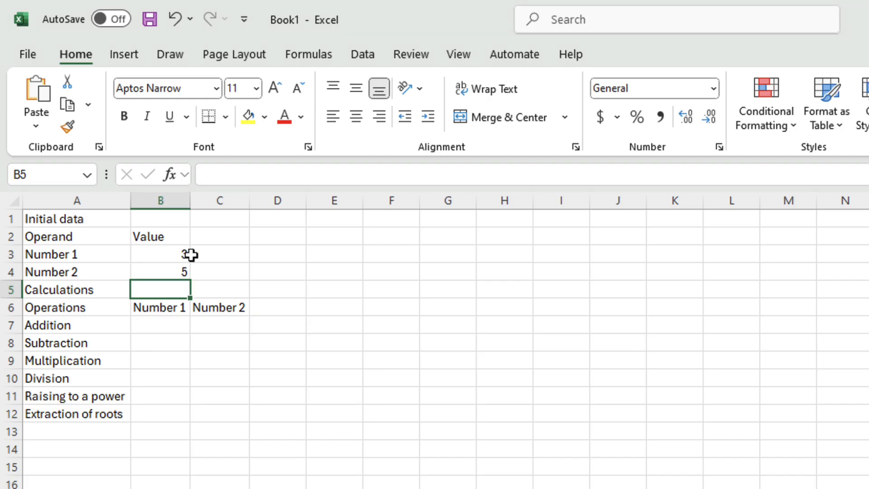
- Enter sample negative numbers, -3 in C3 and 5 in parentheses in C4, and clear both cells
{"action": "left_click", "coordinate": [223, 256]}
{"action": "type", "text": "-3"}
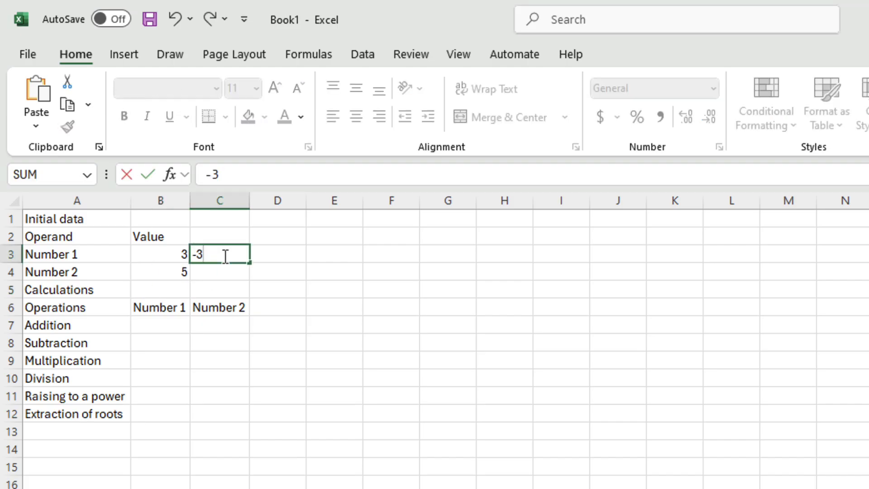
{"action": "key", "text": "Return"}
{"action": "type", "text": "-5"}
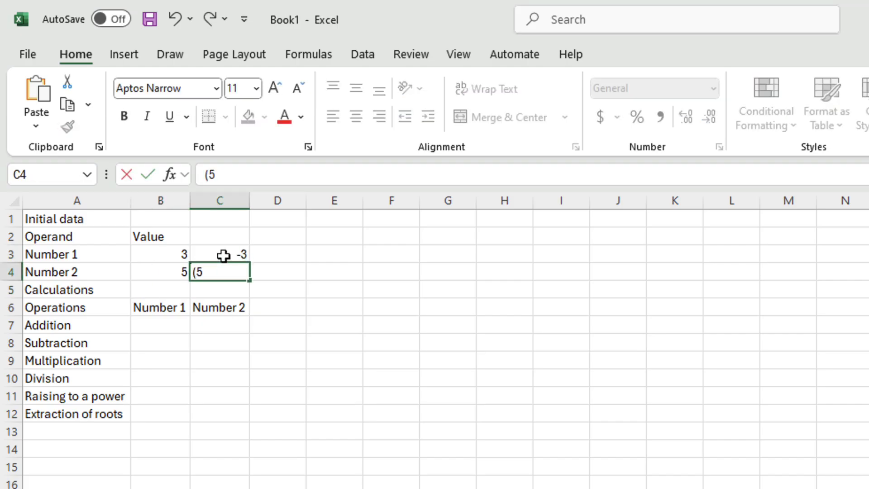
{"action": "key", "text": "Return"}
{"action": "left_click_drag", "start_coordinate": [225, 256], "coordinate": [244, 270]}
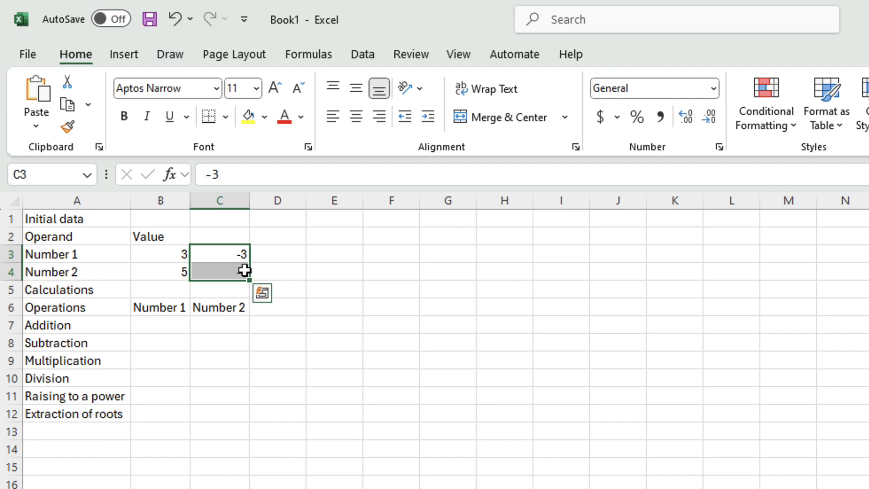
{"action": "key", "text": "Delete"}
{"action": "left_click", "coordinate": [180, 324]}
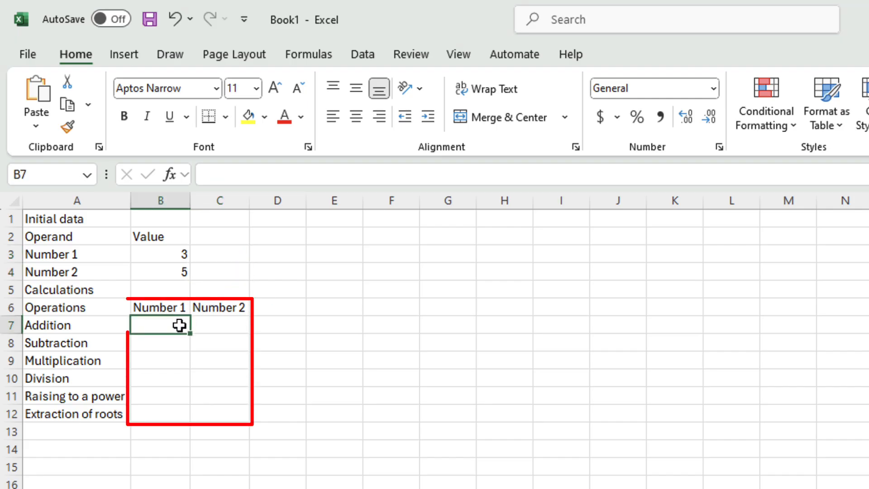
{"action": "left_click", "coordinate": [207, 327]}
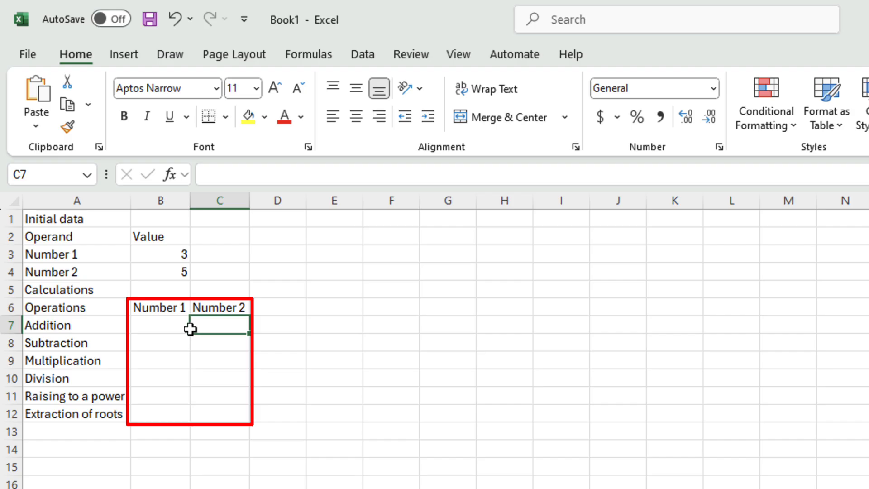
{"action": "left_click", "coordinate": [169, 311]}
{"action": "left_click", "coordinate": [209, 306]}
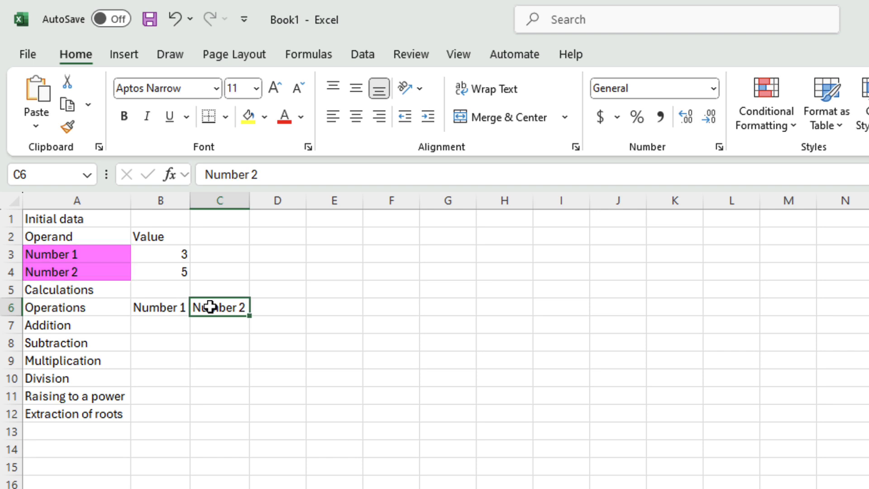
- Change the first operand's label in cell A3 to Number 3
{"action": "left_click", "coordinate": [116, 257]}
{"action": "left_click", "coordinate": [270, 179]}
{"action": "key", "text": "BackSpace"}
{"action": "key", "text": "BackSpace"}
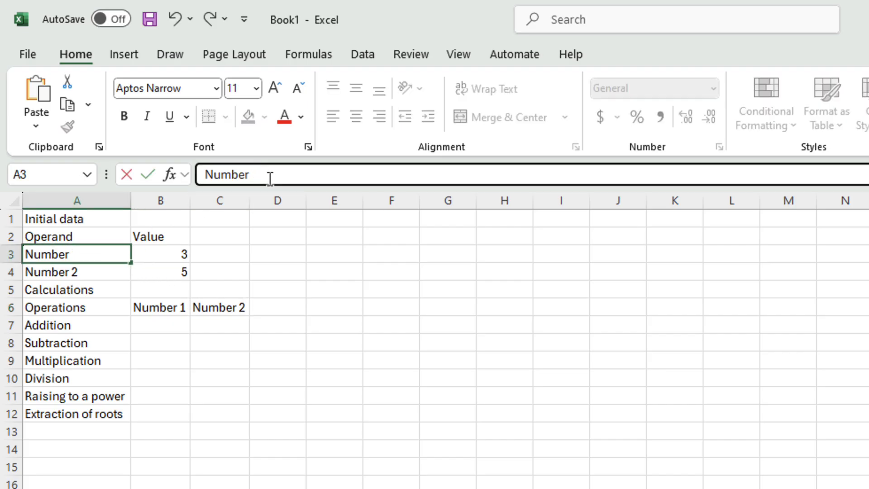
{"action": "type", "text": "3"}
{"action": "key", "text": "Return"}
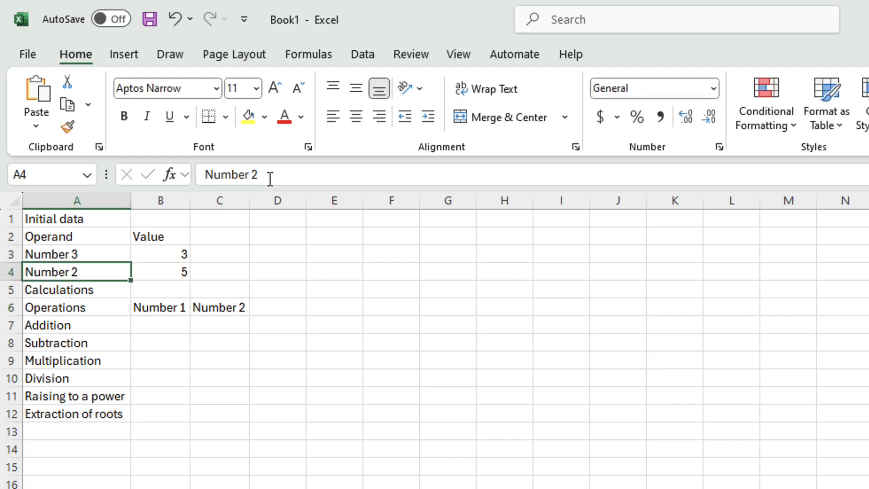
- Replace the typed label in B6 with a formula that refers to cell A3
{"action": "left_click", "coordinate": [171, 301]}
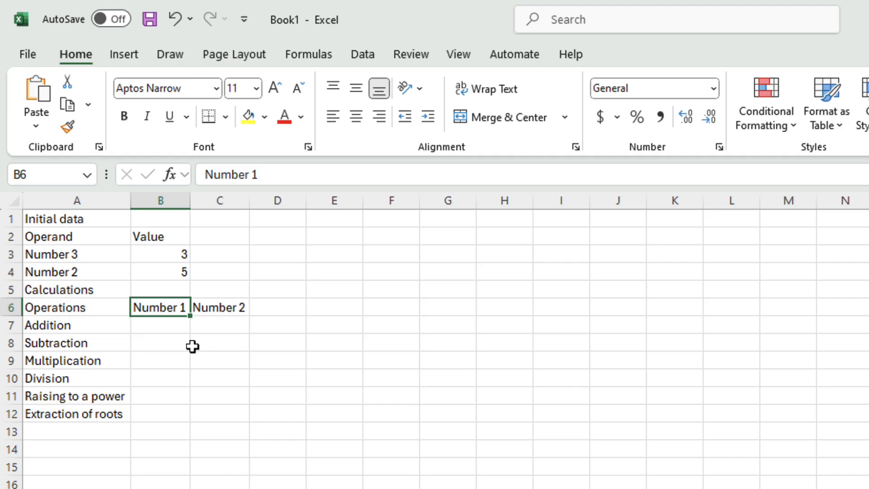
{"action": "type", "text": "="}
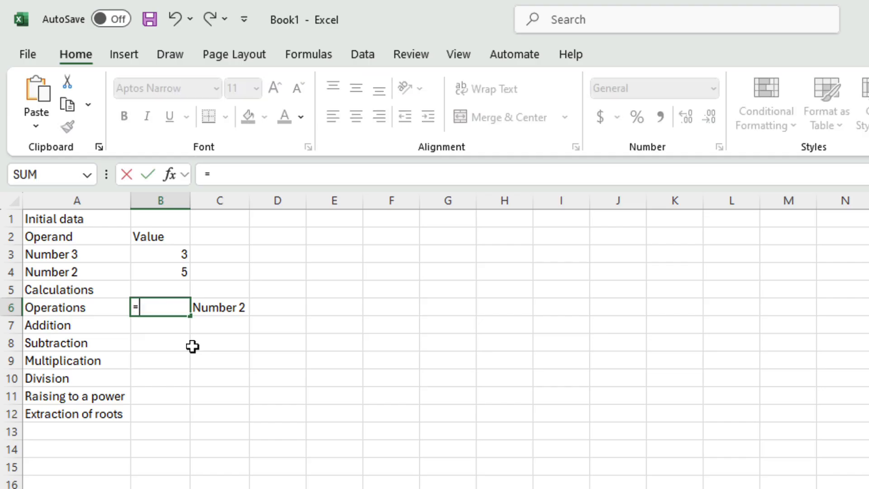
{"action": "left_click", "coordinate": [87, 255]}
{"action": "key", "text": "Return"}
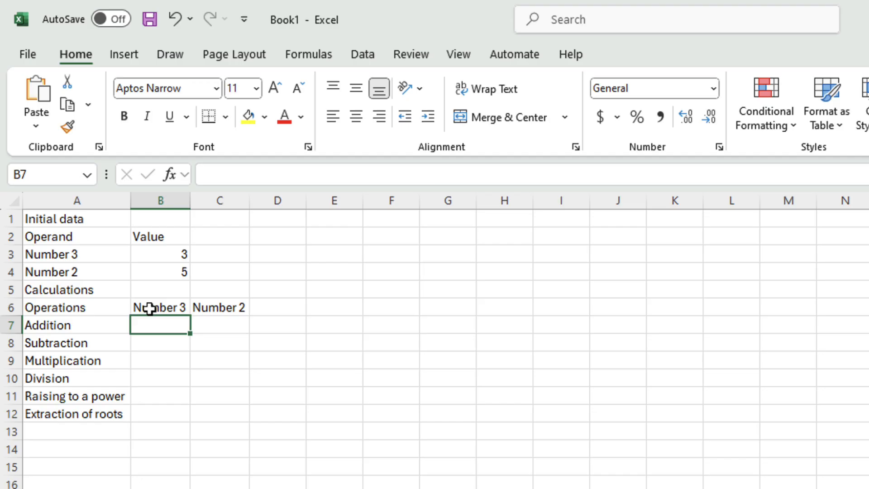
- Change the first operand's label in cell A3 back to Number 1
{"action": "left_click", "coordinate": [103, 254]}
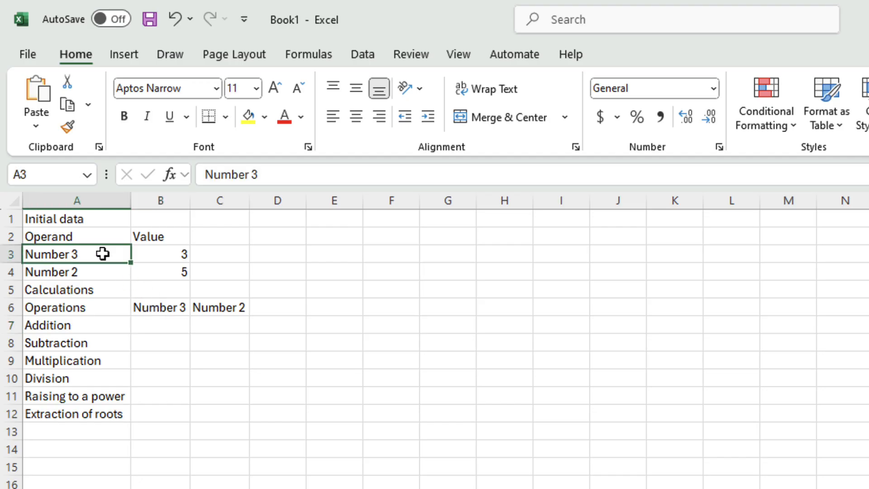
{"action": "left_click", "coordinate": [278, 174]}
{"action": "key", "text": "BackSpace"}
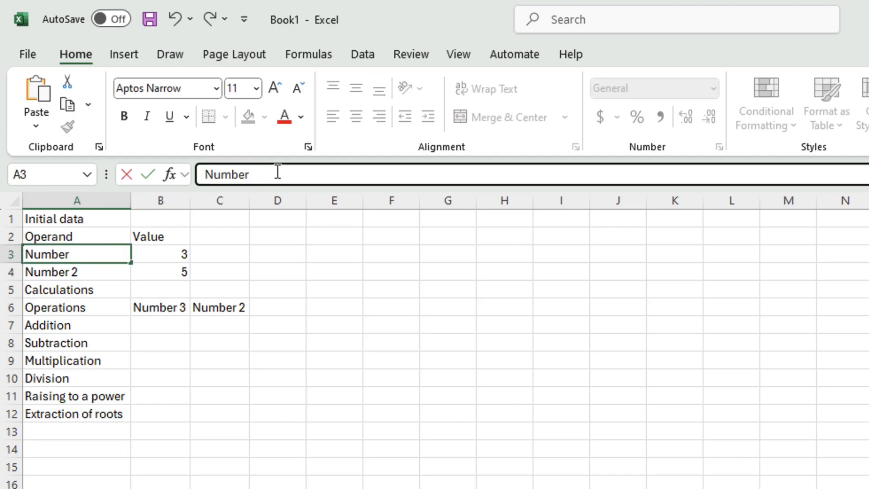
{"action": "type", "text": "1"}
{"action": "key", "text": "Return"}
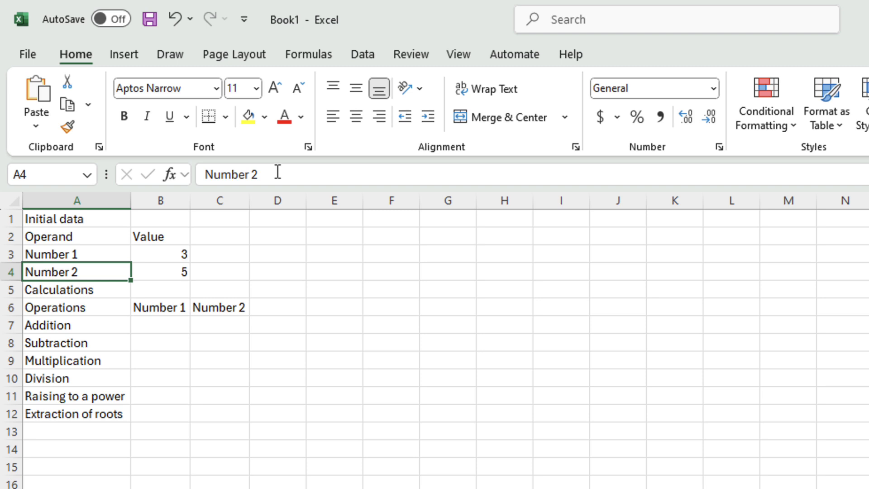
- Replace the typed label in C6 with a formula that refers to cell A4
{"action": "left_click", "coordinate": [229, 307]}
{"action": "type", "text": "="}
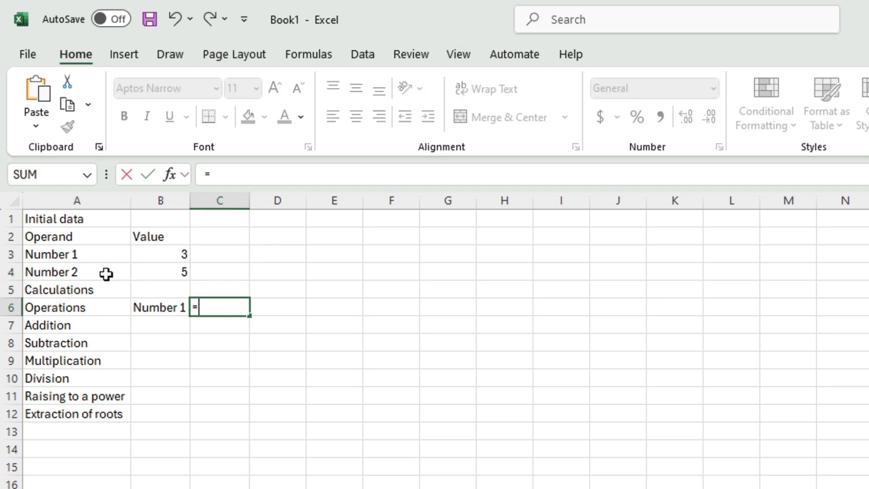
{"action": "left_click", "coordinate": [106, 273]}
{"action": "key", "text": "Return"}
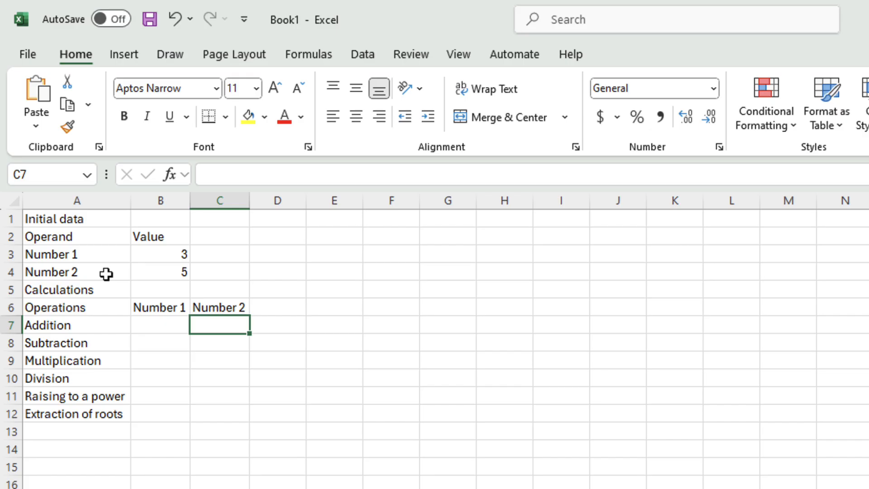
- Enter the value 3 by hand down the Number 1 column from B7, and clear B7:B12
{"action": "left_click", "coordinate": [164, 330]}
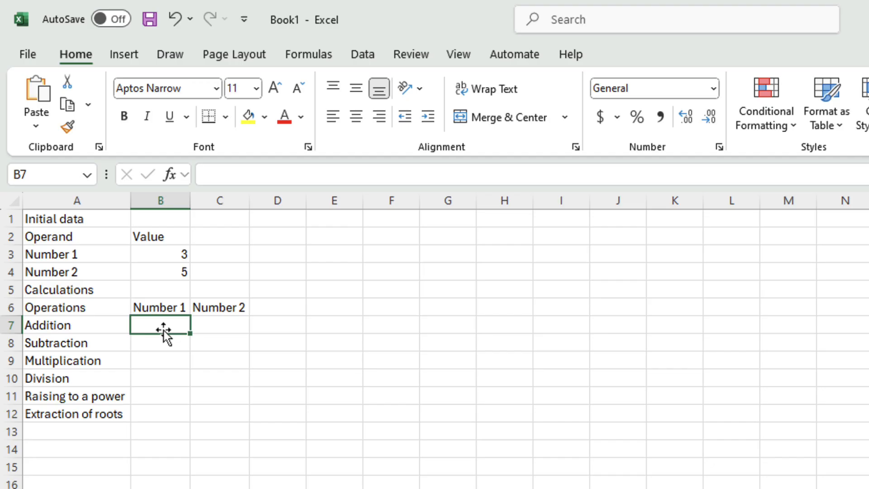
{"action": "type", "text": "3 3 3 3 3 3"}
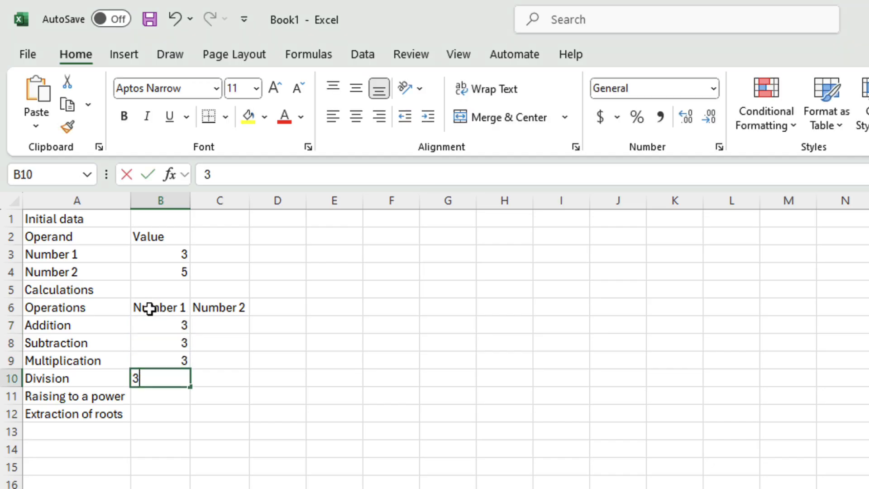
{"action": "key", "text": "Return"}
{"action": "left_click_drag", "start_coordinate": [150, 318], "coordinate": [167, 409]}
{"action": "key", "text": "Delete"}
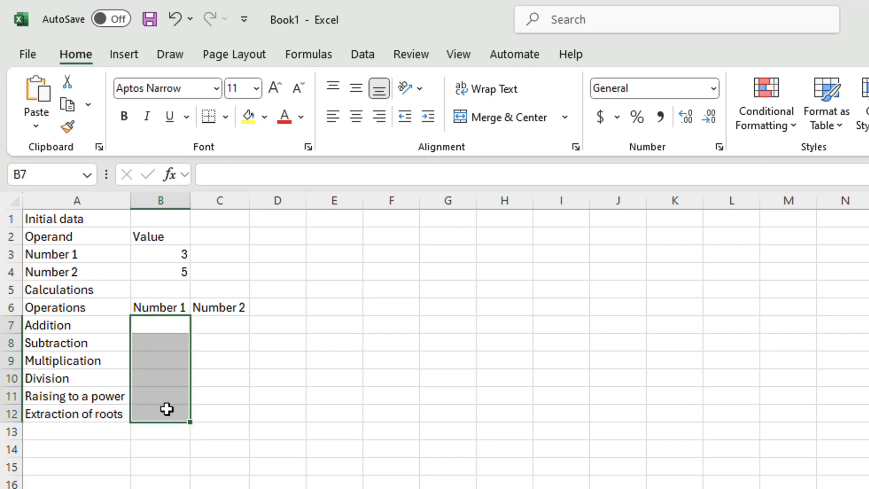
- Enter 3 in B7 and 5 in C7 for Addition and fill both values down through row 12
{"action": "left_click", "coordinate": [180, 327]}
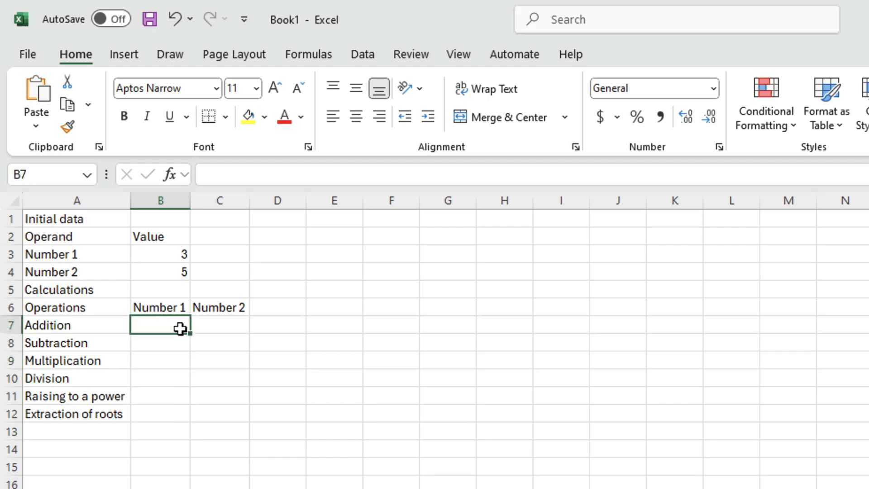
{"action": "type", "text": "3"}
{"action": "key", "text": "Tab"}
{"action": "type", "text": "5"}
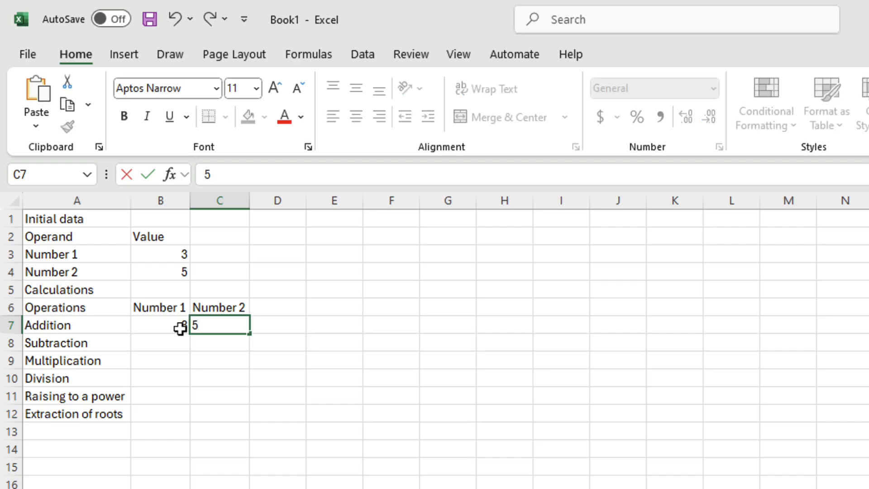
{"action": "key", "text": "Return"}
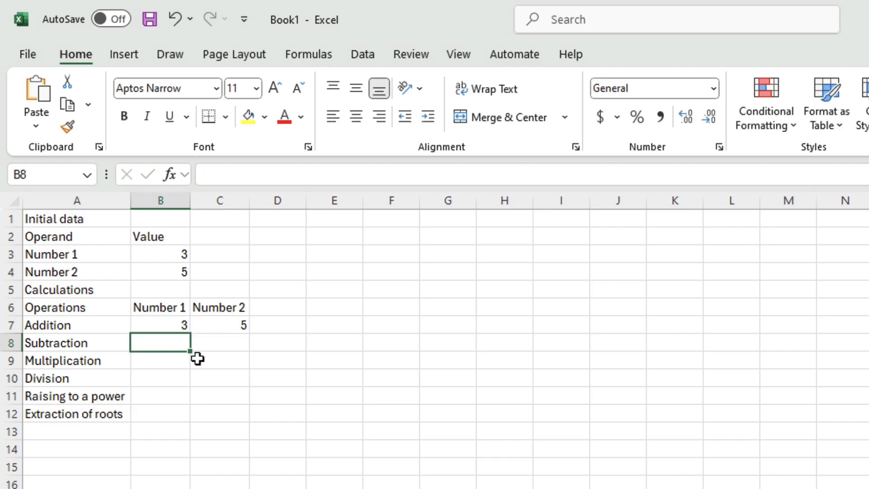
{"action": "left_click", "coordinate": [163, 326]}
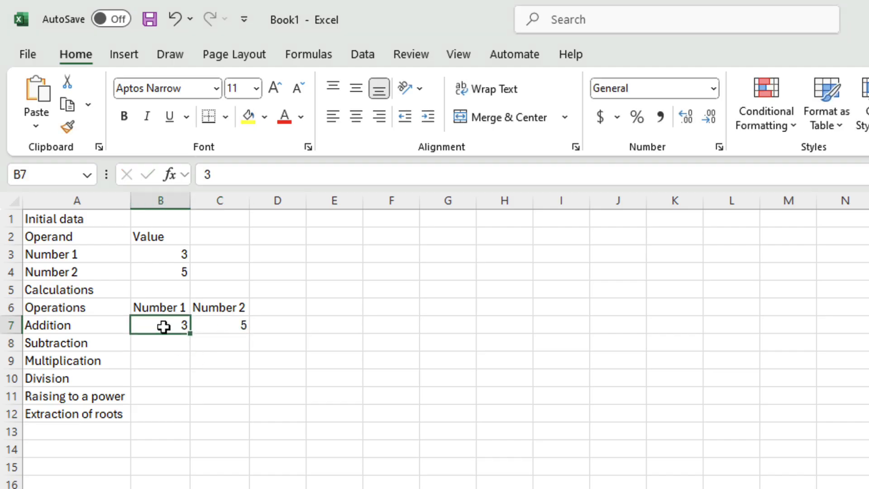
{"action": "left_click", "coordinate": [213, 320], "text": "shift"}
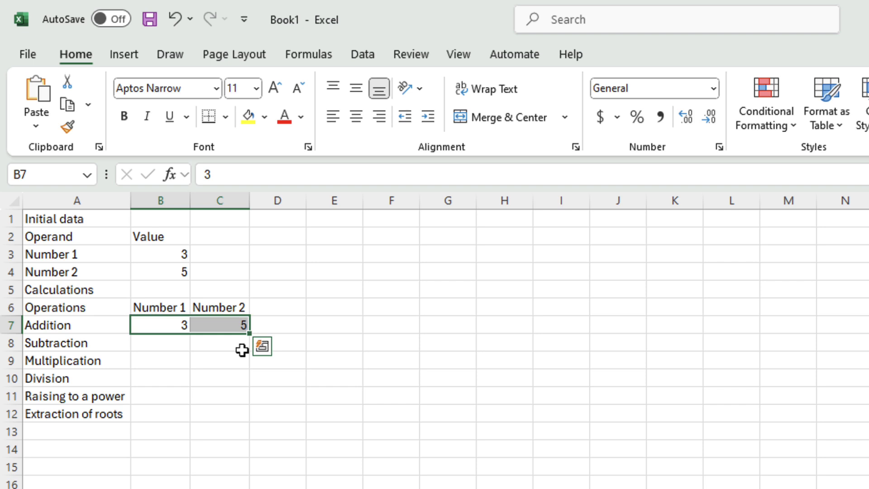
{"action": "left_click_drag", "start_coordinate": [249, 335], "coordinate": [244, 416]}
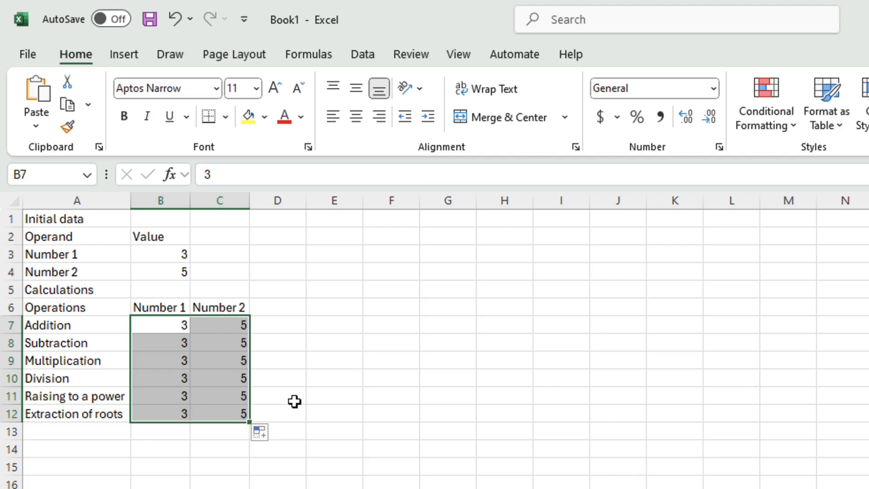
- Change the Number 1 value in B3 to 4 and set it back to 3
{"action": "left_click", "coordinate": [175, 254]}
{"action": "type", "text": "4"}
{"action": "key", "text": "Return"}
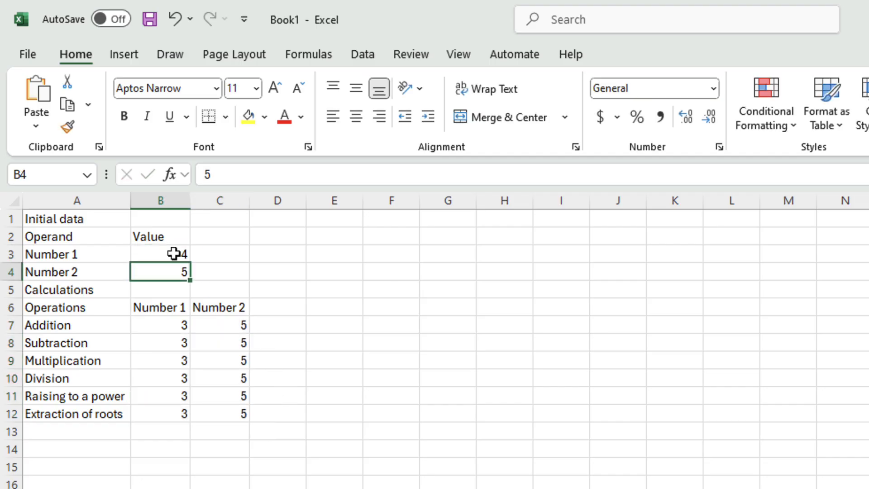
{"action": "left_click", "coordinate": [173, 254]}
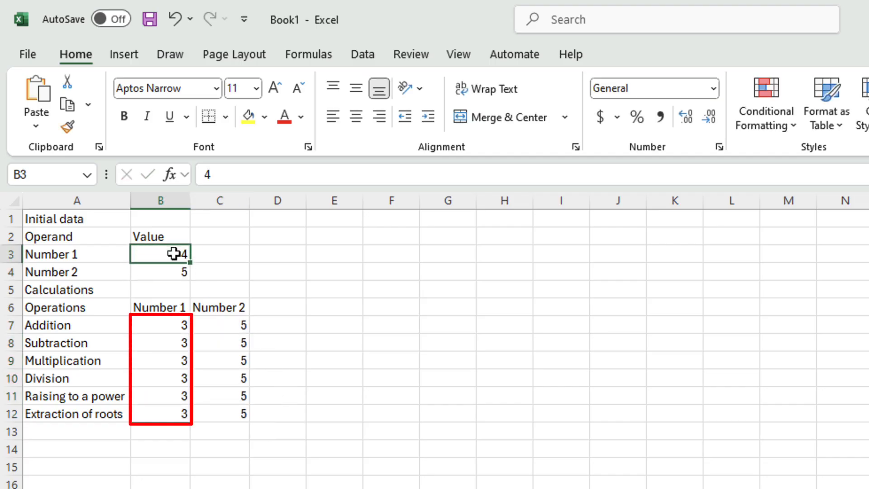
{"action": "type", "text": "3"}
{"action": "key", "text": "Return"}
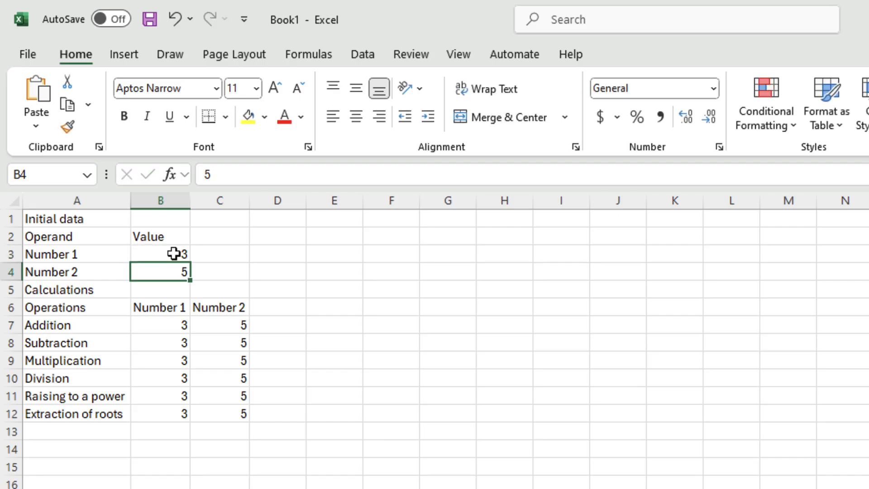
- Clear B7:C12 and enter formulas in the Addition row, =B3 in B7 and =B4 in C7
{"action": "left_click_drag", "start_coordinate": [172, 317], "coordinate": [235, 405]}
{"action": "key", "text": "Delete"}
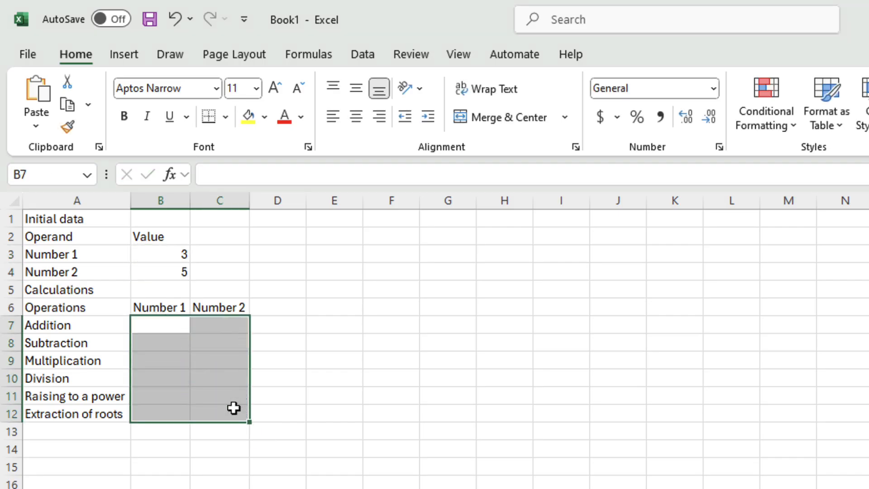
{"action": "left_click", "coordinate": [170, 328]}
{"action": "type", "text": "="}
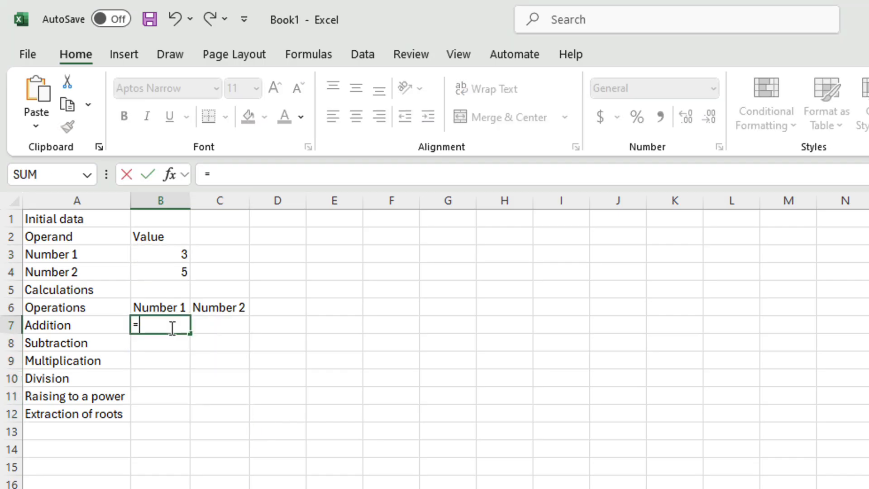
{"action": "left_click", "coordinate": [177, 257]}
{"action": "key", "text": "Return"}
{"action": "key", "text": "Right"}
{"action": "key", "text": "Up"}
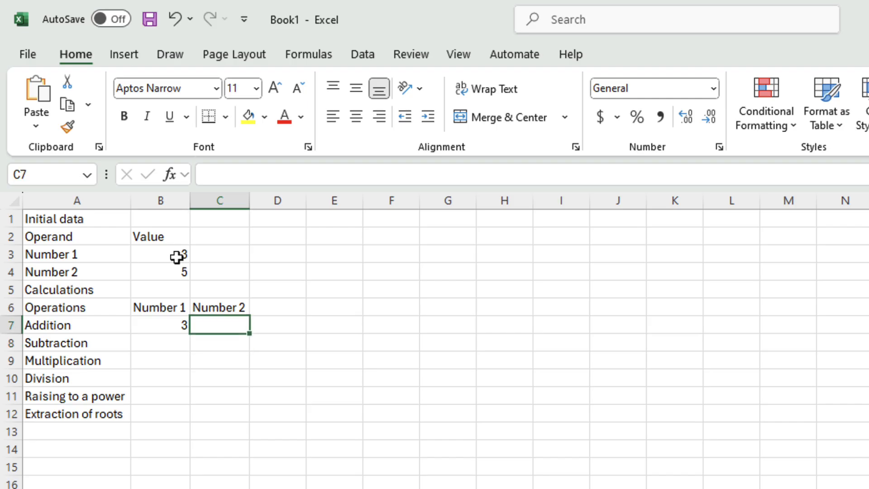
{"action": "type", "text": "="}
{"action": "left_click", "coordinate": [175, 272]}
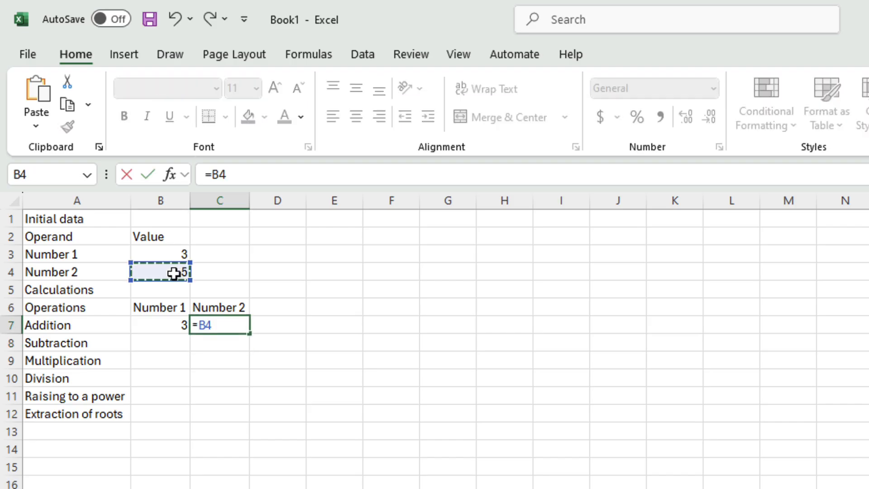
{"action": "key", "text": "Return"}
- Fill the relative formulas in B7:C7 down through row 12 and examine the copied references in column B
{"action": "left_click_drag", "start_coordinate": [172, 323], "coordinate": [201, 321]}
{"action": "left_click_drag", "start_coordinate": [249, 334], "coordinate": [246, 421]}
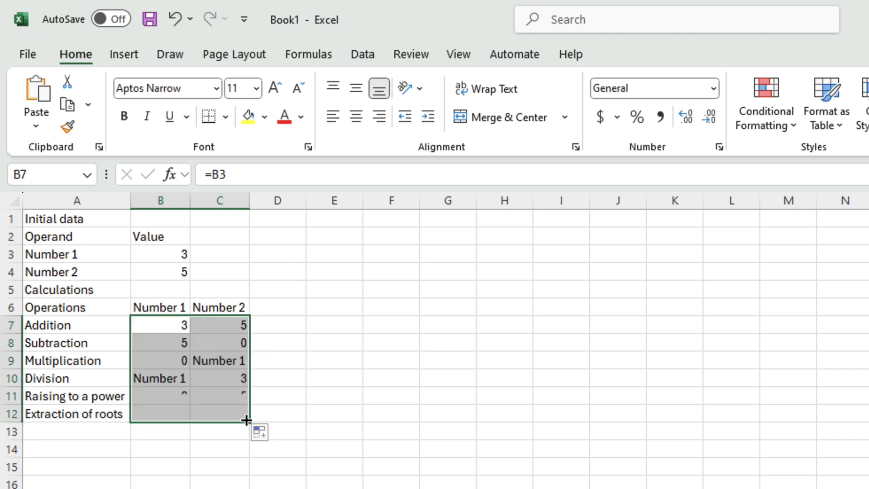
{"action": "left_click", "coordinate": [184, 330]}
{"action": "key", "text": "Down"}
{"action": "key", "text": "Down"}
{"action": "key", "text": "Down"}
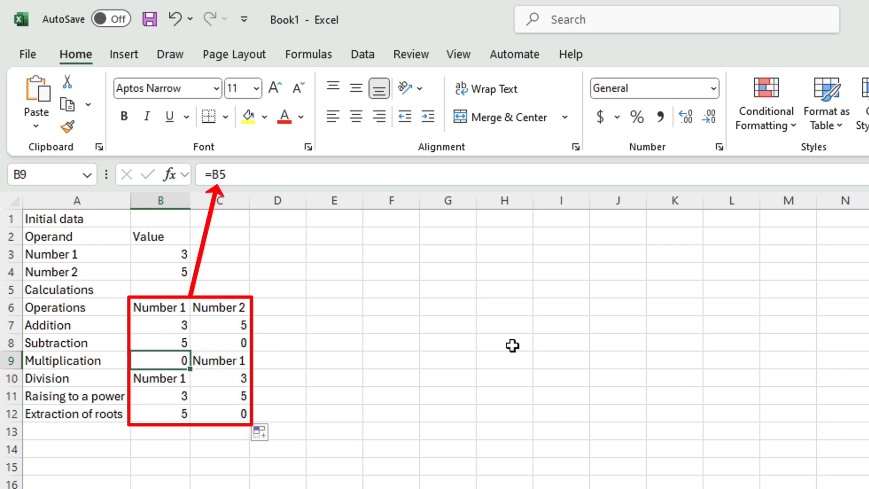
{"action": "key", "text": "Down"}
{"action": "key", "text": "Down"}
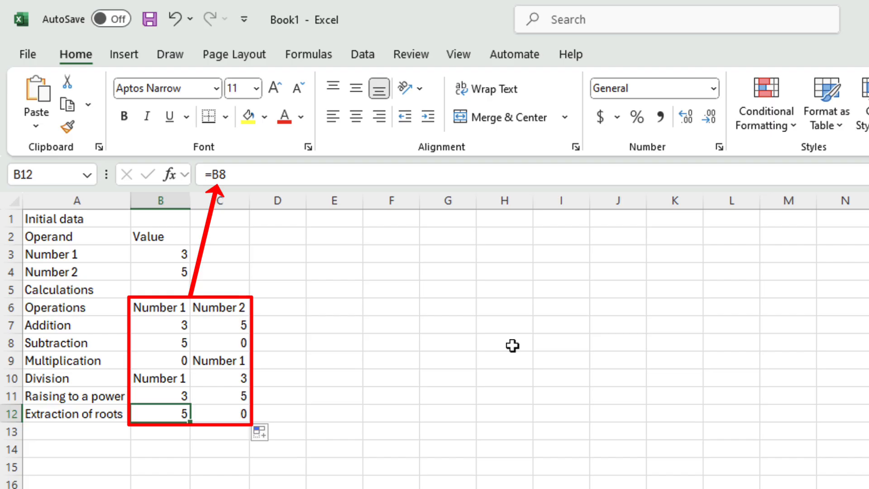
- Make the Addition row's references absolute, with =$B$3 in B7 and =$B$4 in C7
{"action": "left_click", "coordinate": [164, 327]}
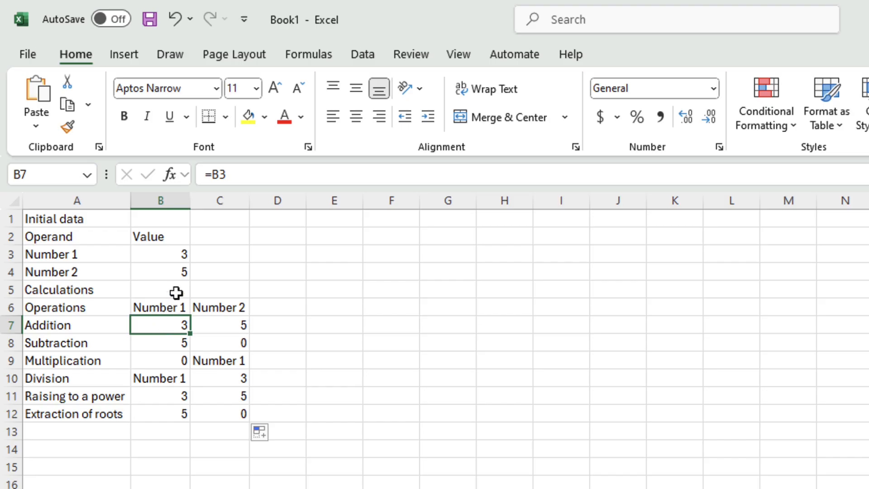
{"action": "left_click", "coordinate": [219, 180]}
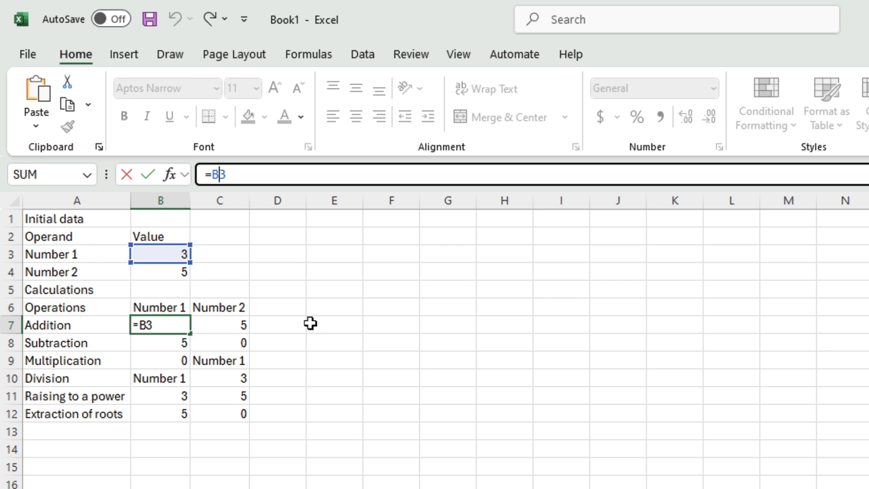
{"action": "key", "text": "F4"}
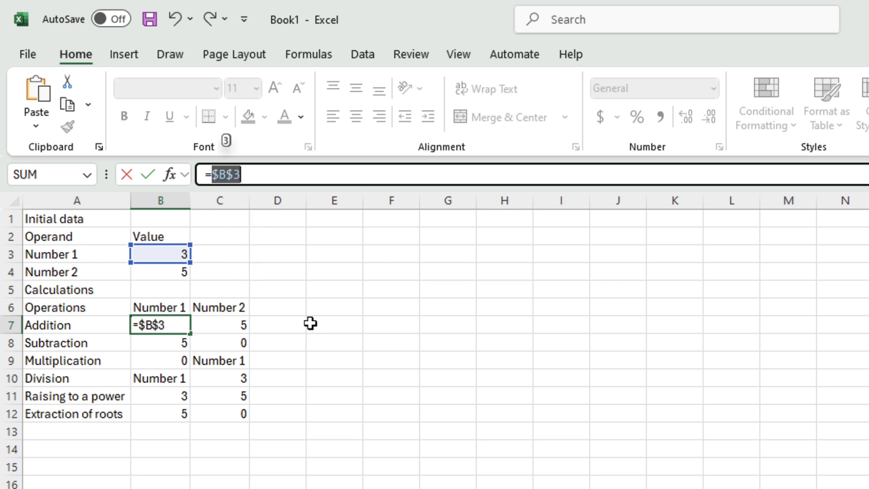
{"action": "key", "text": "Return"}
{"action": "left_click", "coordinate": [245, 325]}
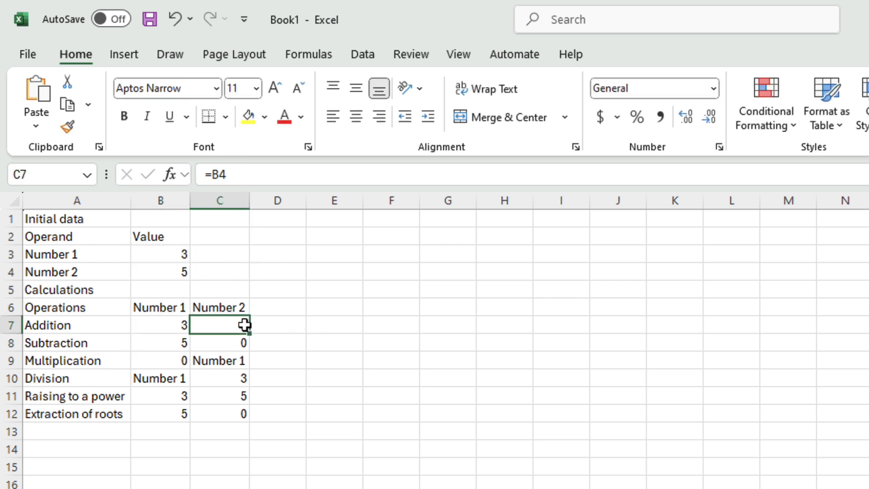
{"action": "left_click", "coordinate": [220, 175]}
{"action": "key", "text": "F4"}
{"action": "key", "text": "Return"}
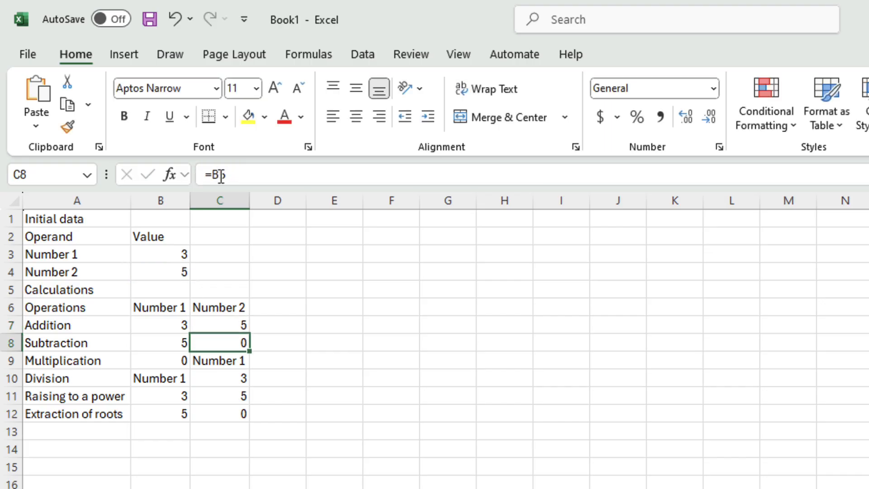
- Fill the absolute formulas in B7:C7 down through row 12 and examine the copied references in both columns
{"action": "left_click_drag", "start_coordinate": [183, 326], "coordinate": [248, 421]}
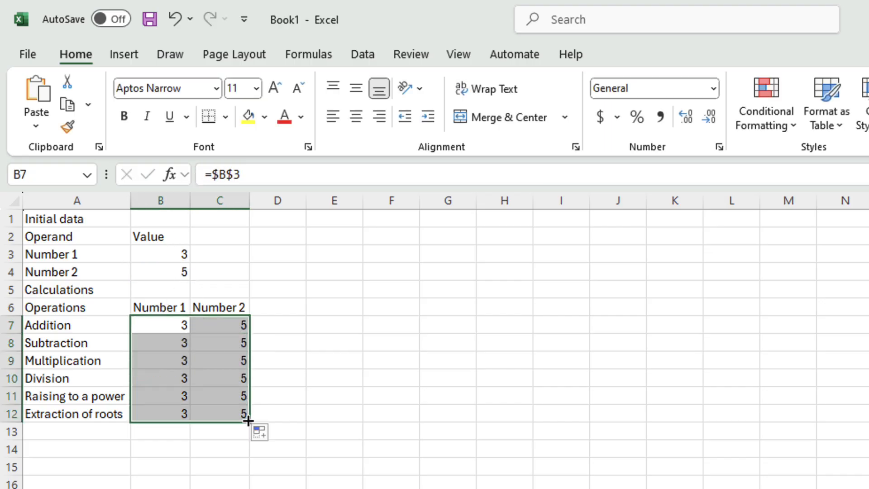
{"action": "left_click", "coordinate": [179, 327]}
{"action": "key", "text": "Up"}
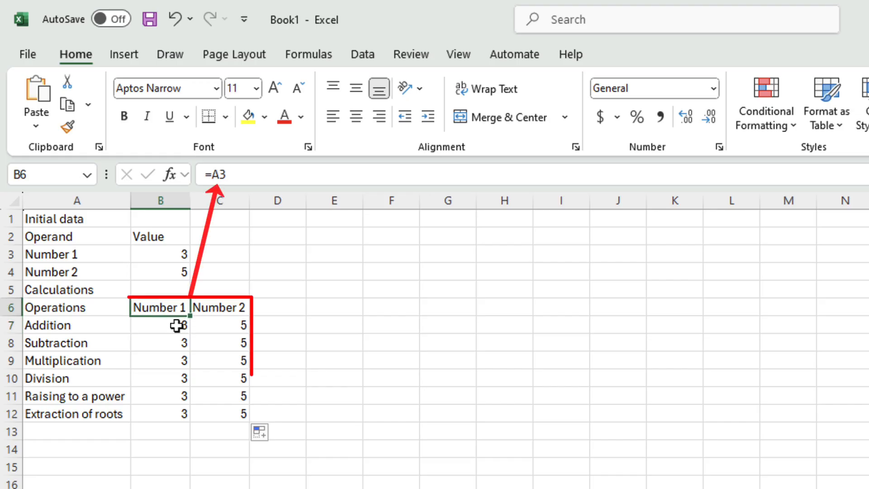
{"action": "key", "text": "Down"}
{"action": "key", "text": "Down"}
{"action": "key", "text": "Down"}
{"action": "key", "text": "Down"}
{"action": "key", "text": "Down"}
{"action": "key", "text": "Down"}
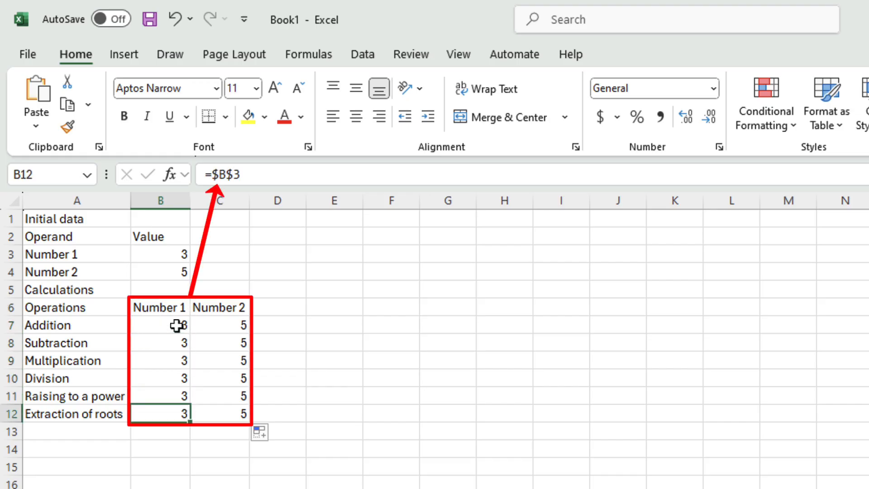
{"action": "key", "text": "Right"}
{"action": "key", "text": "Up"}
{"action": "key", "text": "Up"}
{"action": "key", "text": "Up"}
{"action": "key", "text": "Up"}
{"action": "key", "text": "Up"}
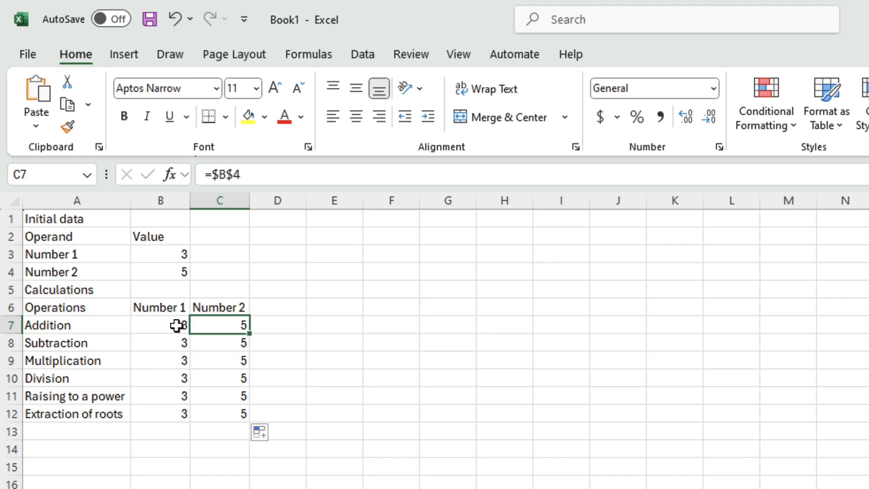
- Clear B8:C12 and fill the whole range at once with the relative formula =B7, referring to the cell above
{"action": "left_click_drag", "start_coordinate": [176, 336], "coordinate": [230, 410]}
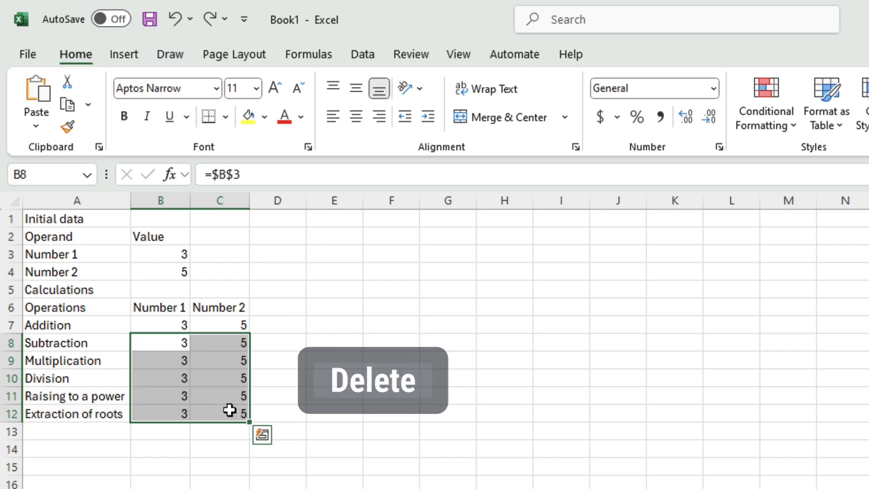
{"action": "key", "text": "Delete"}
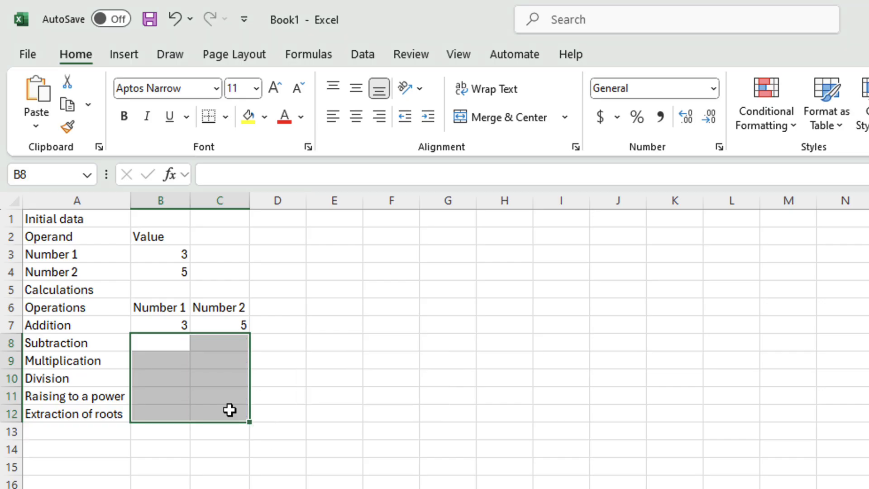
{"action": "type", "text": "="}
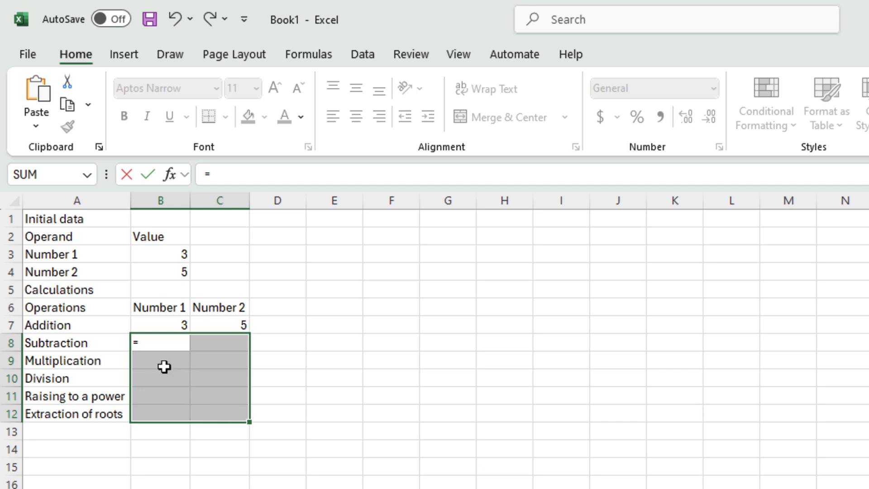
{"action": "key", "text": "shift"}
{"action": "key", "text": "Up"}
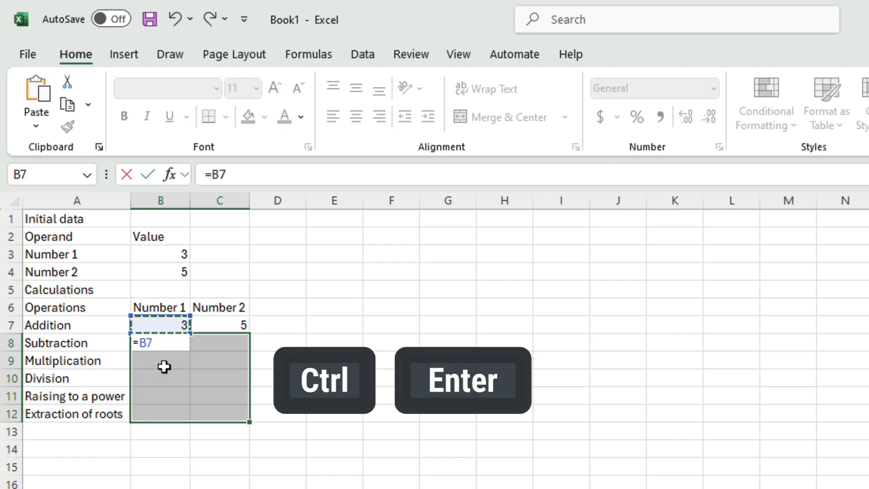
{"action": "key", "text": "ctrl+Return"}
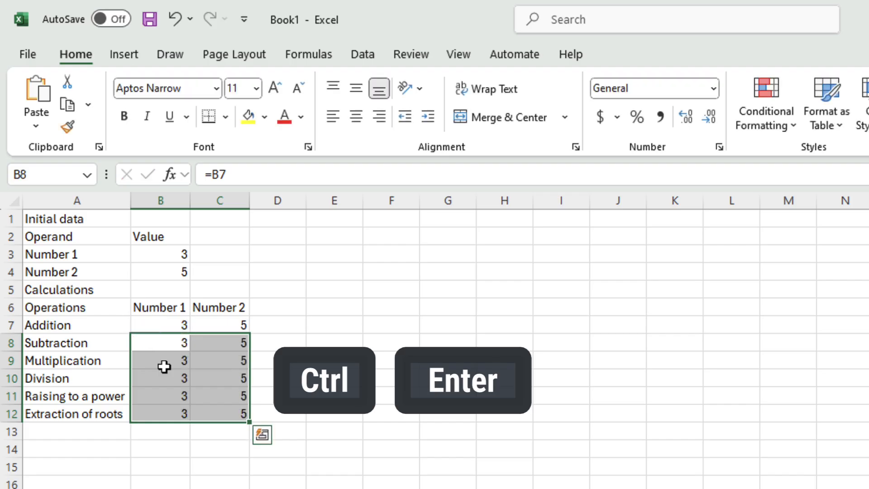
- Examine the filled relative formulas cell by cell in columns B and C, from the Subtraction row through row 12 and back to C7
{"action": "left_click", "coordinate": [170, 344]}
{"action": "key", "text": "Down"}
{"action": "key", "text": "Down"}
{"action": "key", "text": "Down"}
{"action": "key", "text": "Down"}
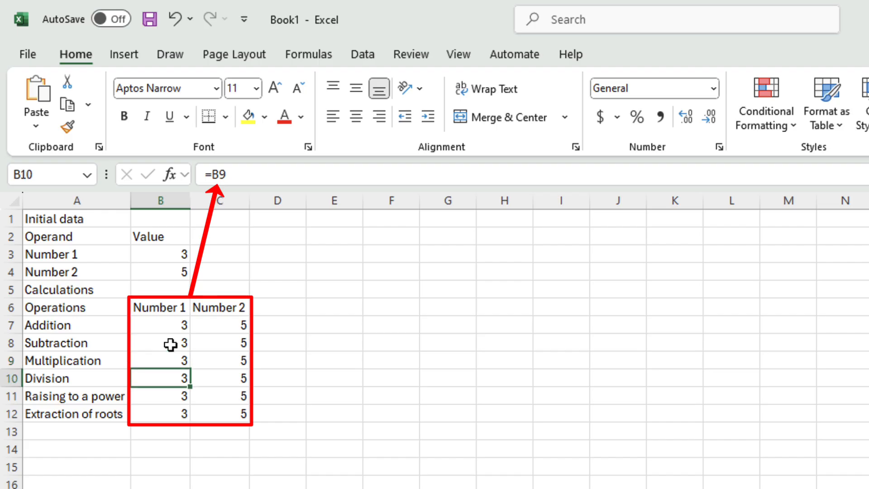
{"action": "key", "text": "Right"}
{"action": "key", "text": "Up"}
{"action": "key", "text": "Up"}
{"action": "key", "text": "Up"}
{"action": "key", "text": "Up"}
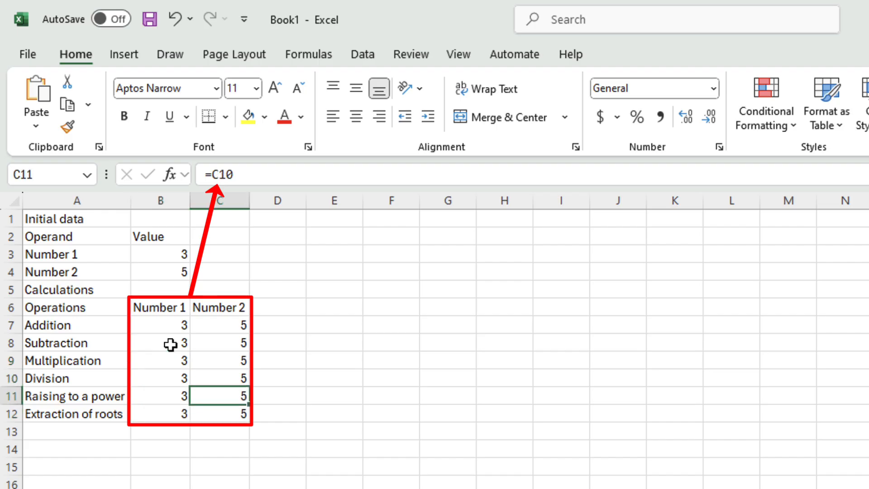
{"action": "key", "text": "Up"}
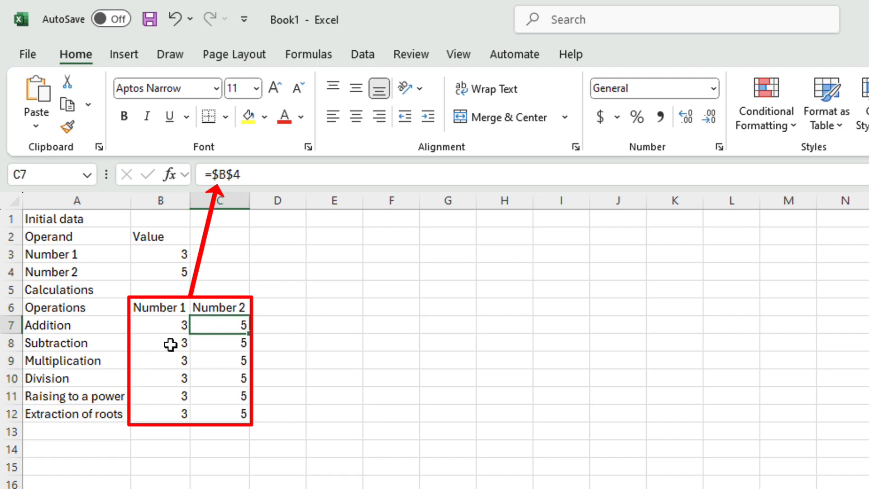
- Compare the Addition row's absolute references in B7 and C7 with the relative formulas down column B to row 12
{"action": "key", "text": "Left"}
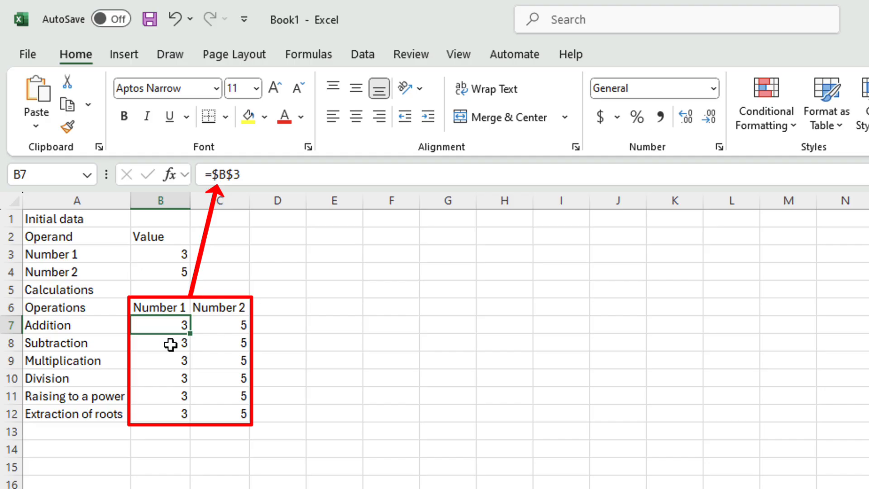
{"action": "key", "text": "Down"}
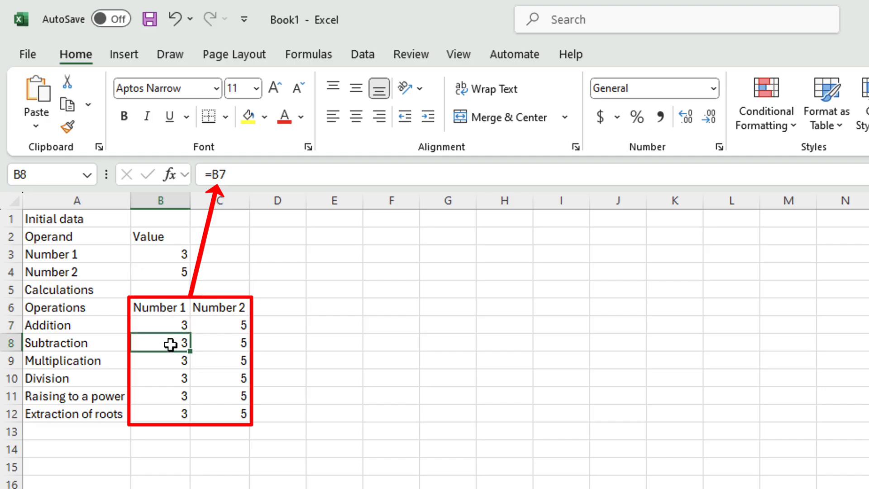
{"action": "key", "text": "Up"}
{"action": "key", "text": "Down"}
{"action": "key", "text": "Down"}
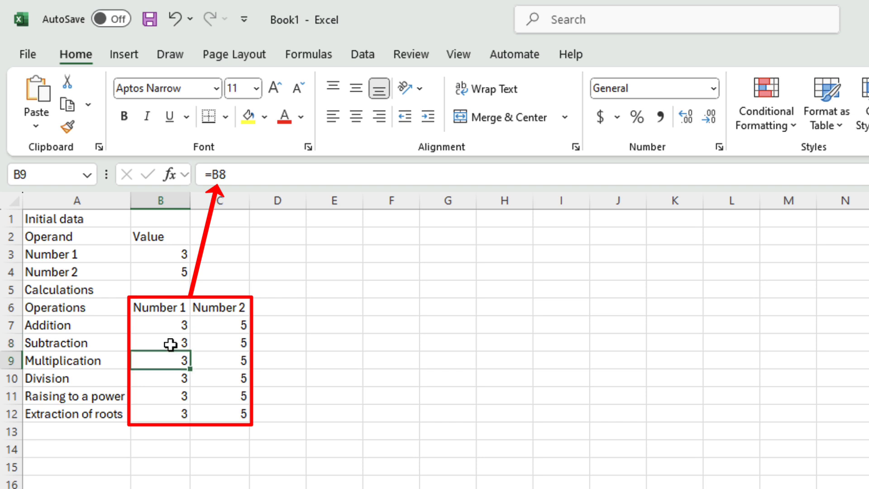
{"action": "key", "text": "Down"}
{"action": "key", "text": "Down"}
{"action": "key", "text": "Down"}
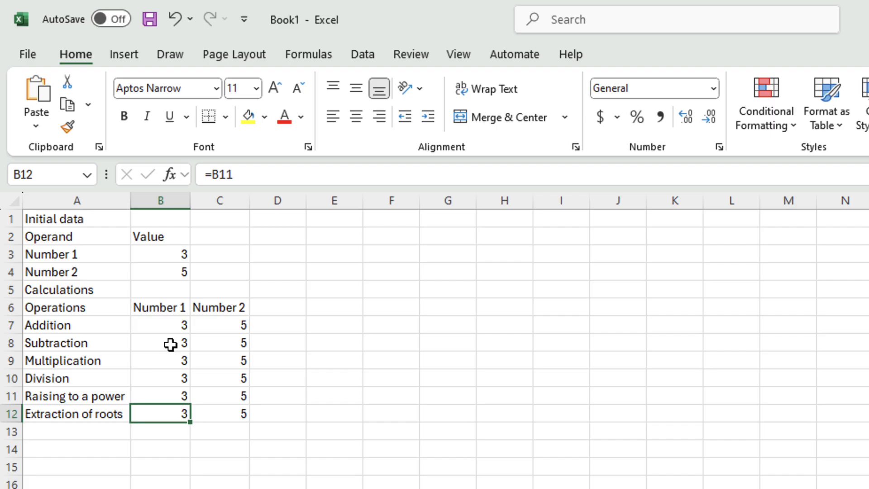
{"action": "key", "text": "Up"}
{"action": "key", "text": "Up"}
{"action": "key", "text": "Up"}
{"action": "key", "text": "Up"}
{"action": "key", "text": "Up"}
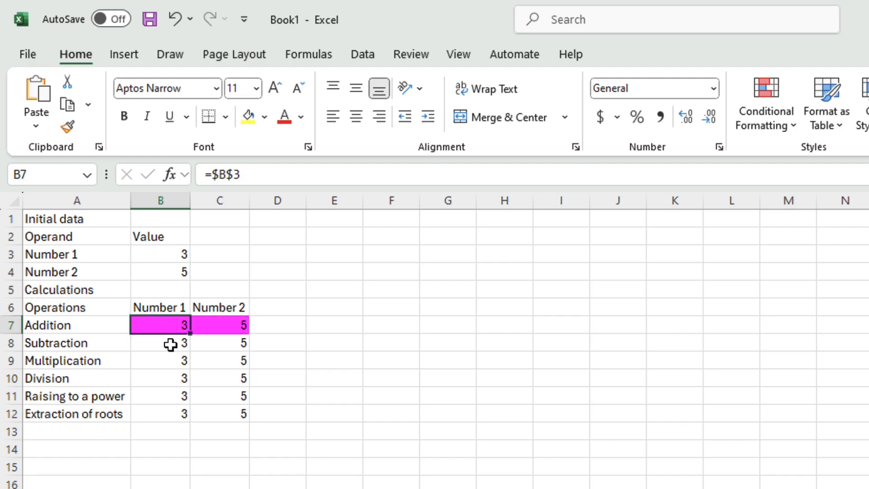
{"action": "left_click", "coordinate": [213, 328]}
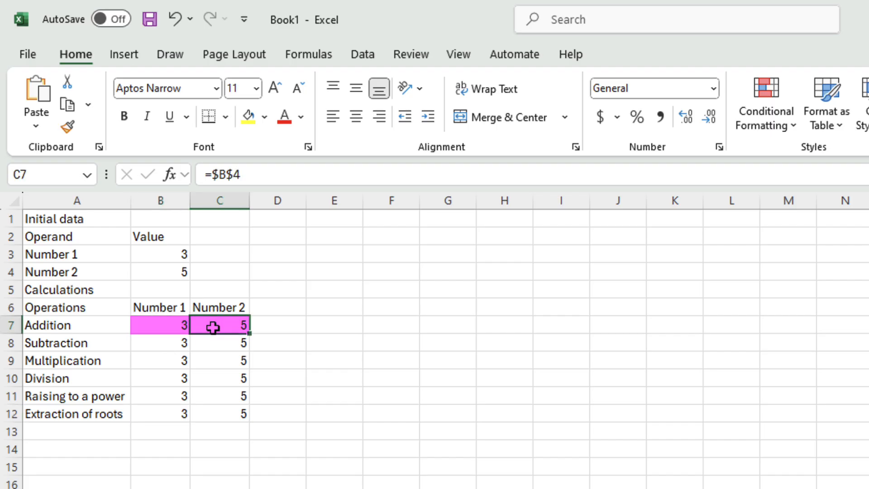